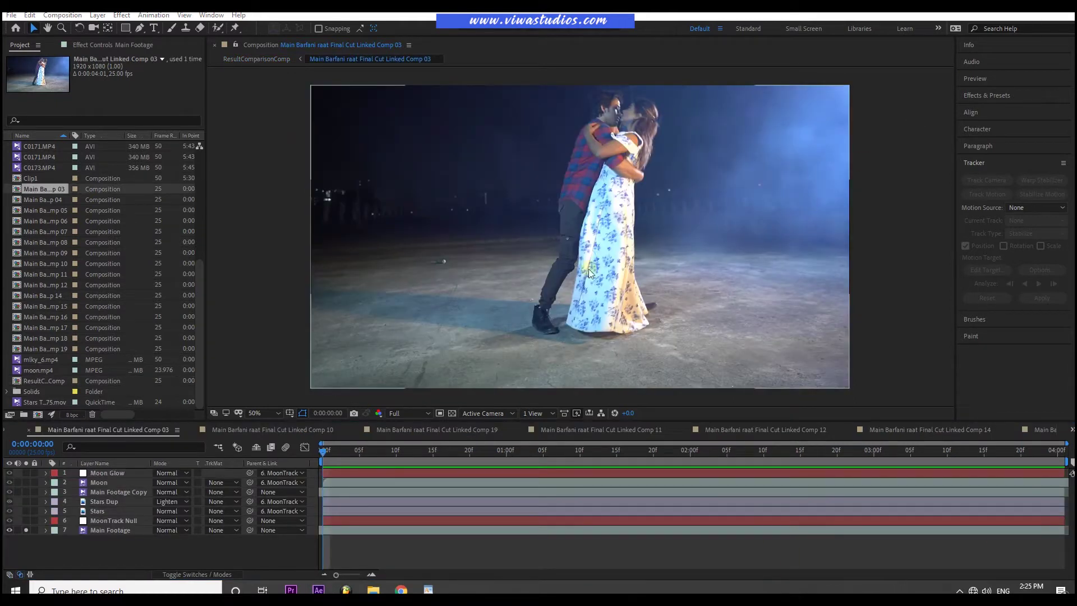
# - Set the motion source to Main Footage with Tracker 2 as the current track, and review the track points up to 0:00:04:00
pyautogui.moveTo(324, 451); pyautogui.dragTo(282, 480)
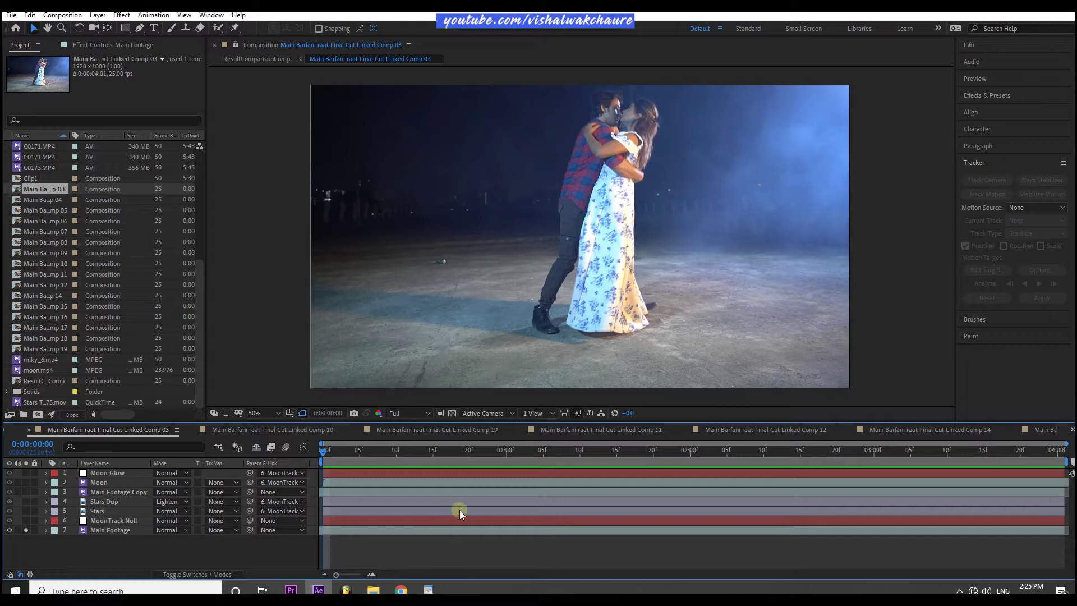
pyautogui.click(98, 530)
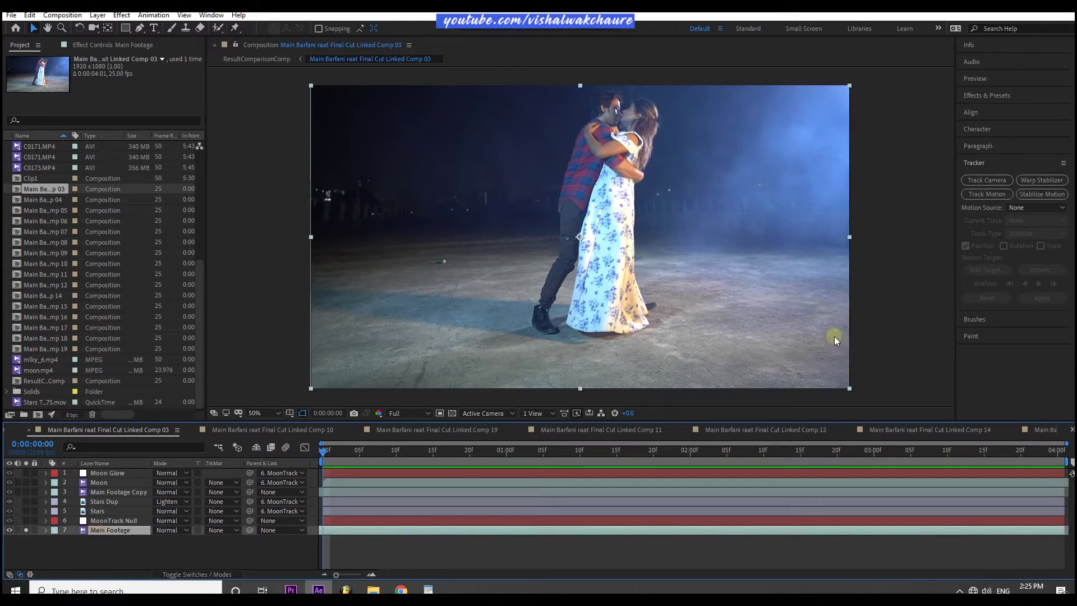
pyautogui.click(1033, 207)
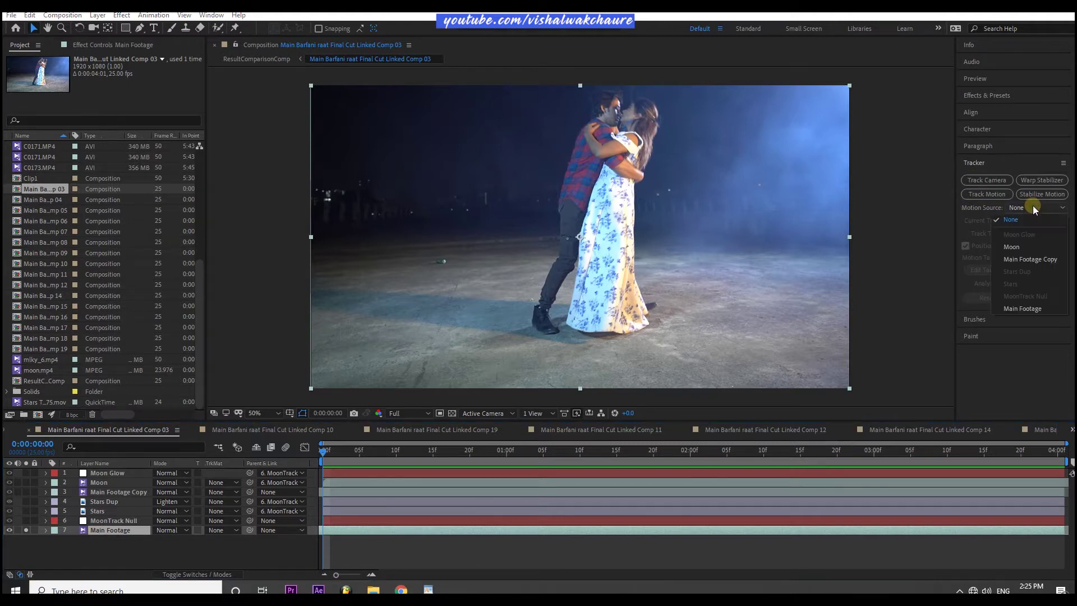
pyautogui.click(1012, 308)
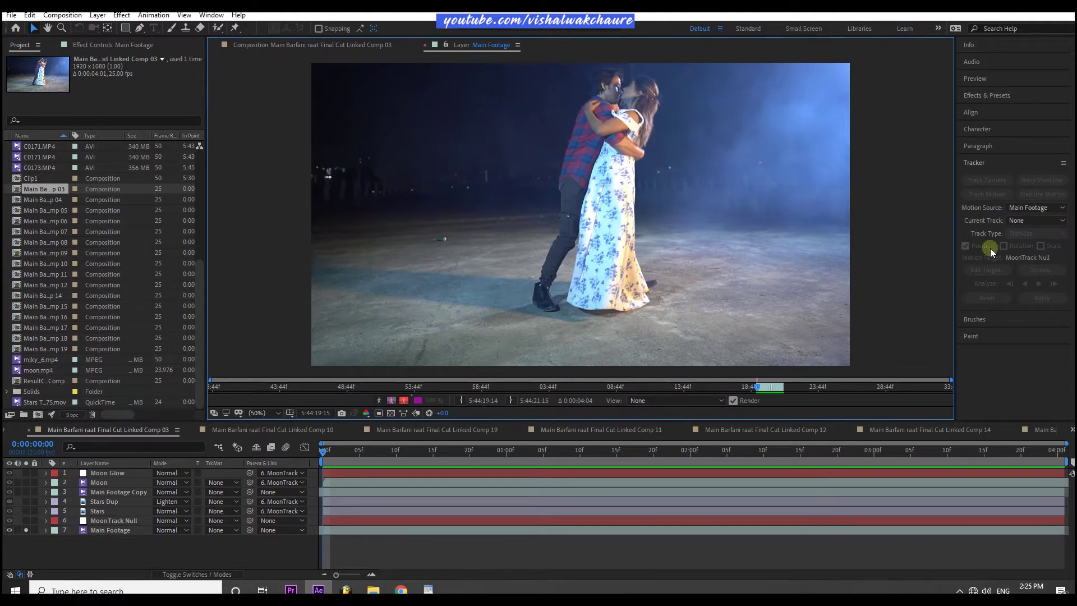
pyautogui.click(1022, 219)
pyautogui.click(1021, 250)
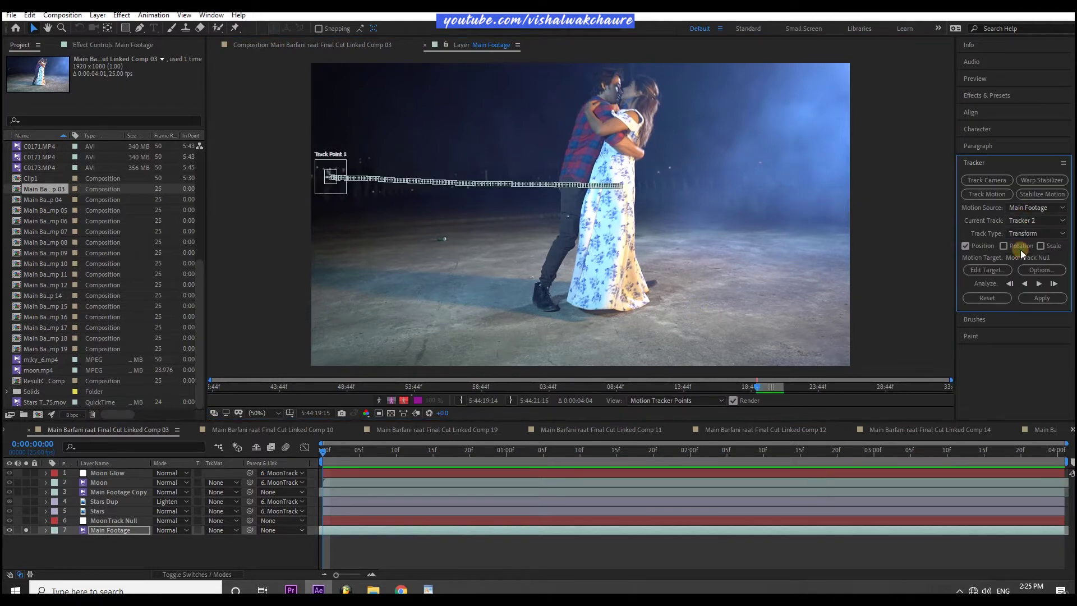
pyautogui.moveTo(324, 452); pyautogui.dragTo(1058, 449)
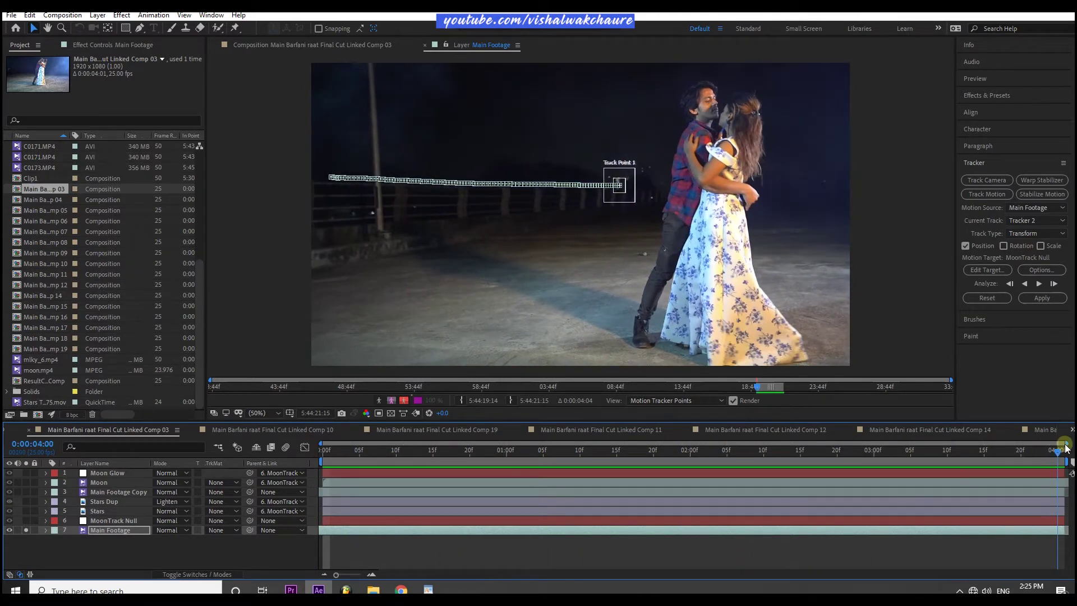
pyautogui.click(1029, 221)
pyautogui.click(1028, 230)
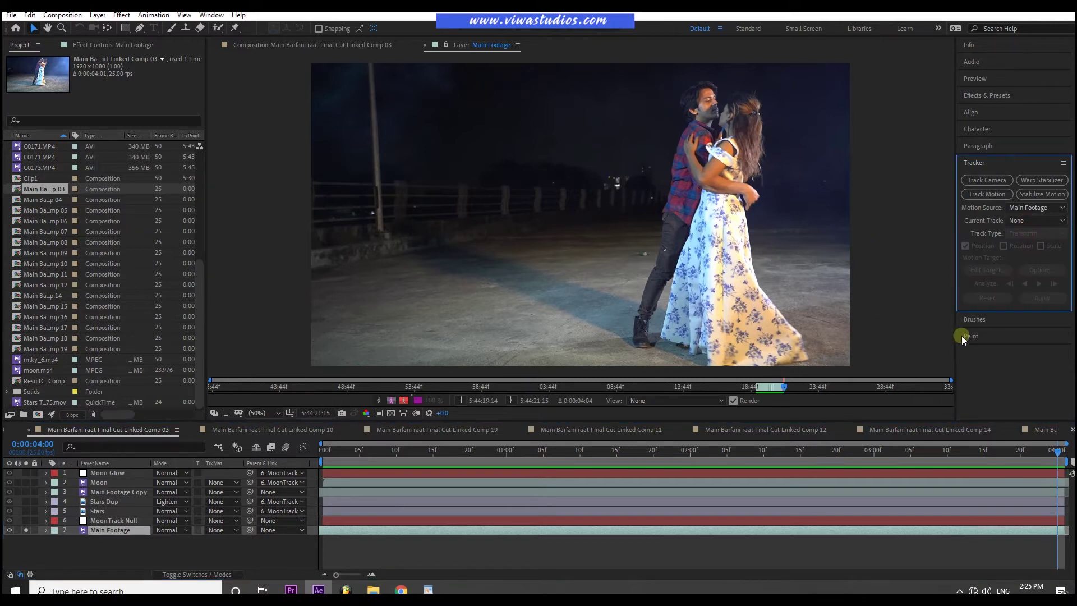
pyautogui.click(1018, 245)
pyautogui.hotkey('ctrl', 'z')
# - Return to the first frame and solo the MoonTrack Null layer
pyautogui.moveTo(1057, 453); pyautogui.dragTo(324, 471)
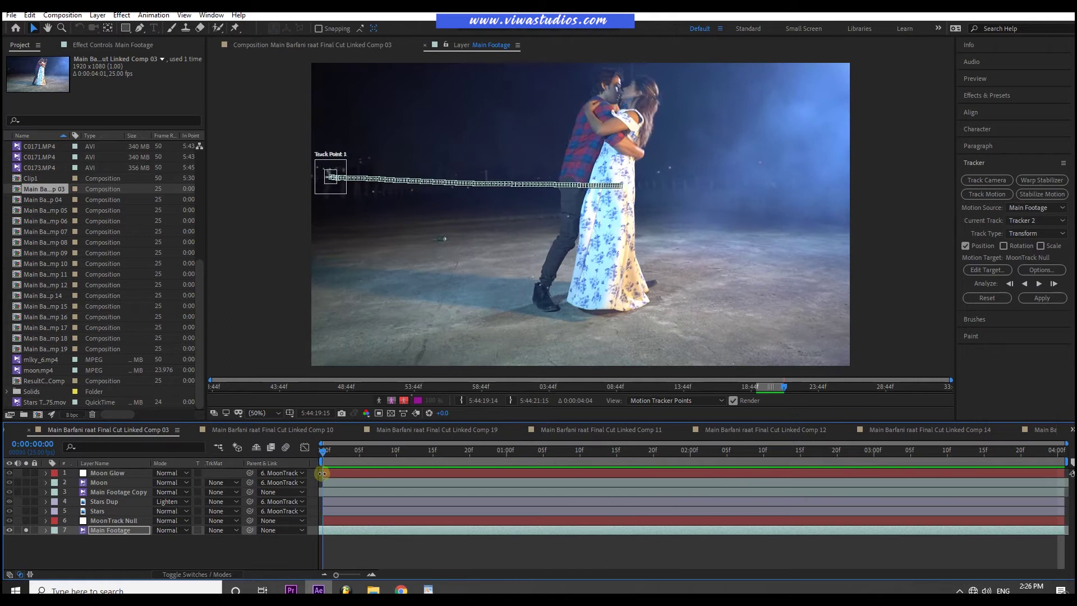
pyautogui.click(103, 521)
pyautogui.click(26, 520)
# - Check Tracker 2's motion target layer and the dimensions used for applying the track
pyautogui.click(988, 270)
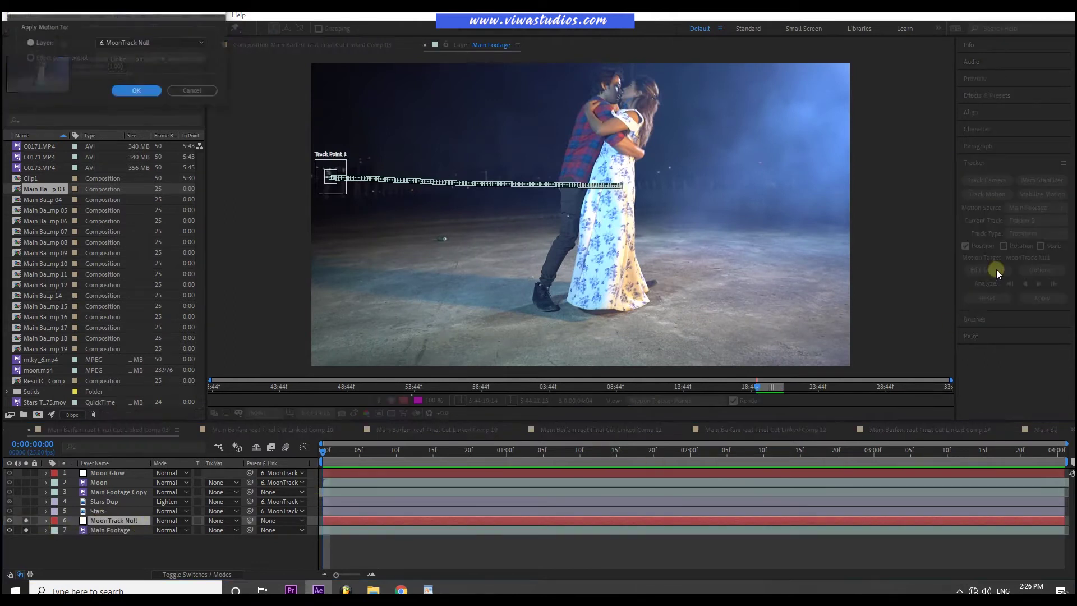
pyautogui.click(192, 92)
pyautogui.click(1042, 298)
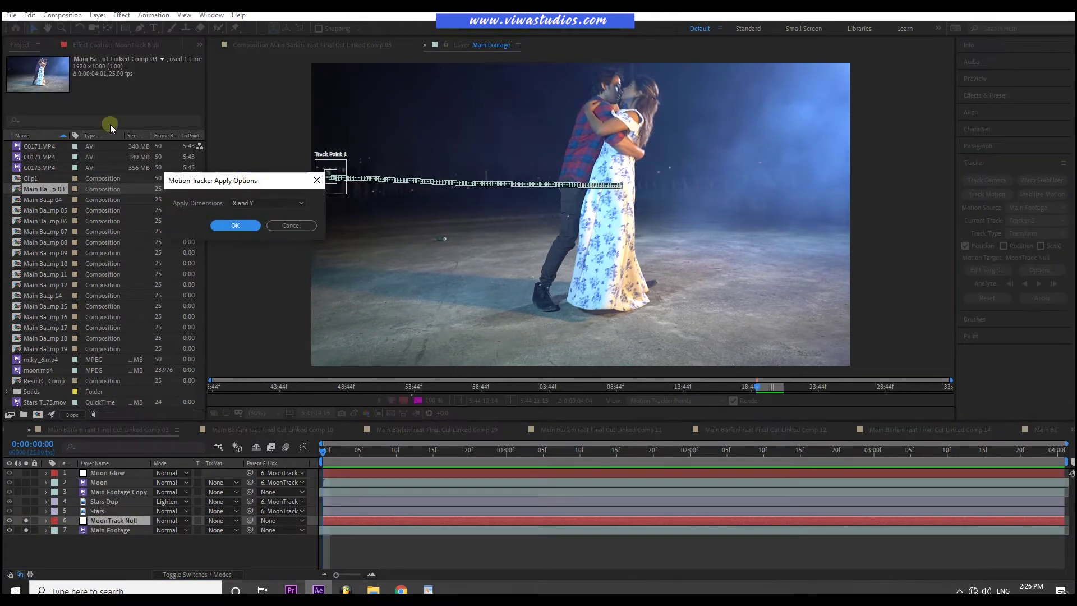
pyautogui.click(301, 247)
pyautogui.moveTo(359, 451); pyautogui.dragTo(390, 463)
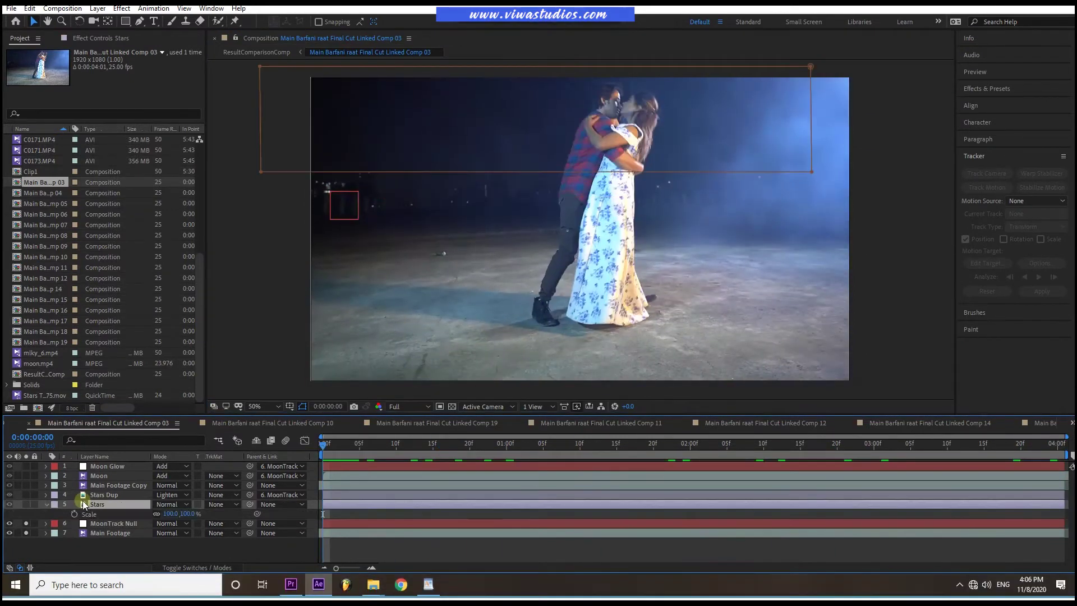
# - View the full source image of the Stars layer and solo the layer in the composition
pyautogui.doubleClick(82, 504)
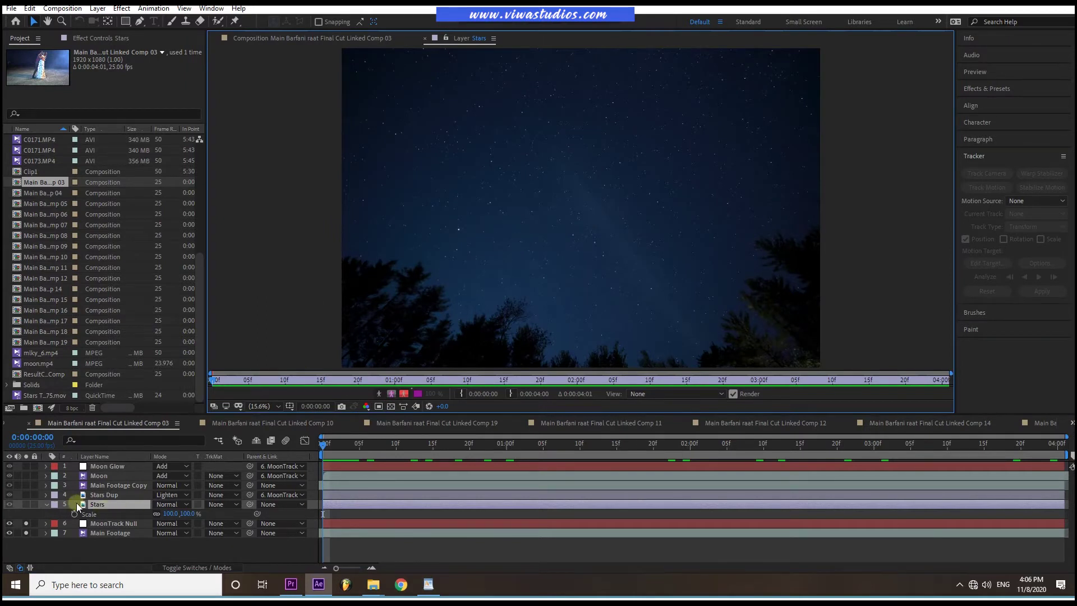
pyautogui.click(282, 37)
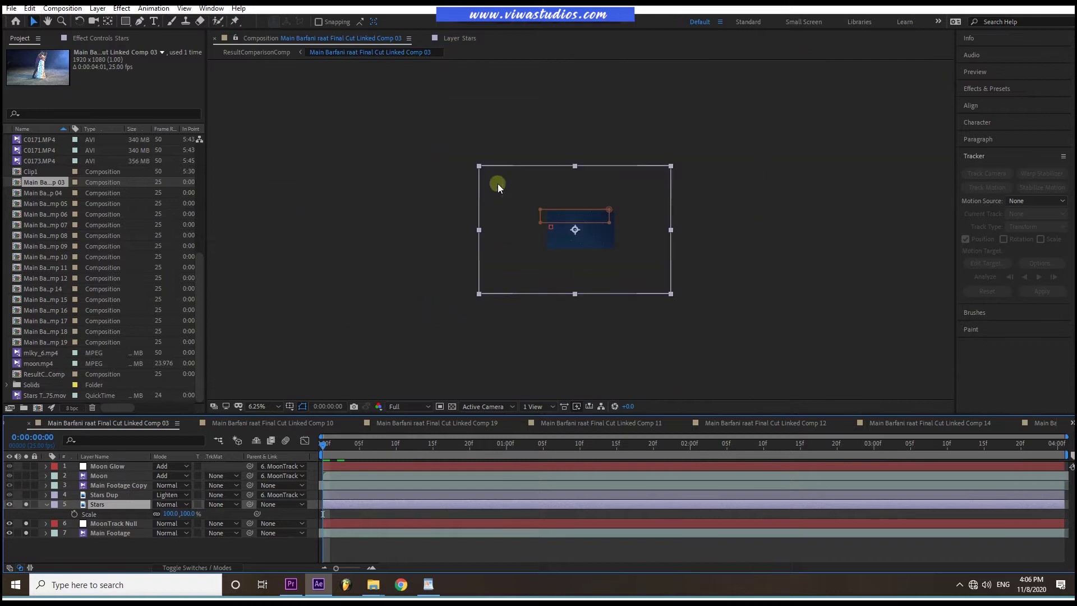
pyautogui.scroll(5, 612, 260)
pyautogui.scroll(-2, 578, 262)
# - Set Mask 1 of the Stars layer to Add mode and reveal its mask feather
pyautogui.press('m')
pyautogui.click(95, 515)
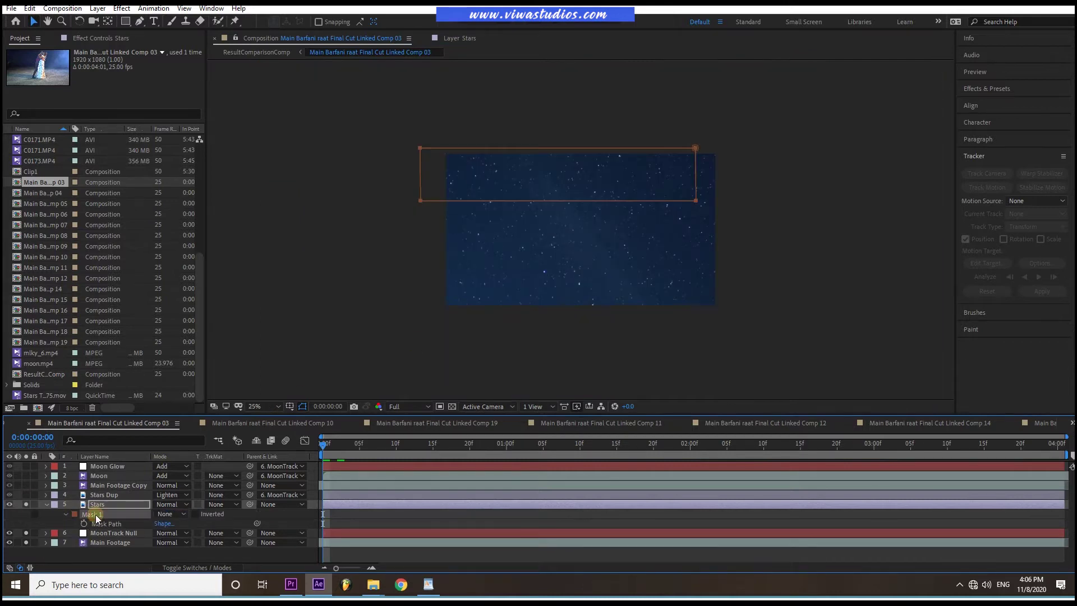
pyautogui.click(170, 514)
pyautogui.click(177, 436)
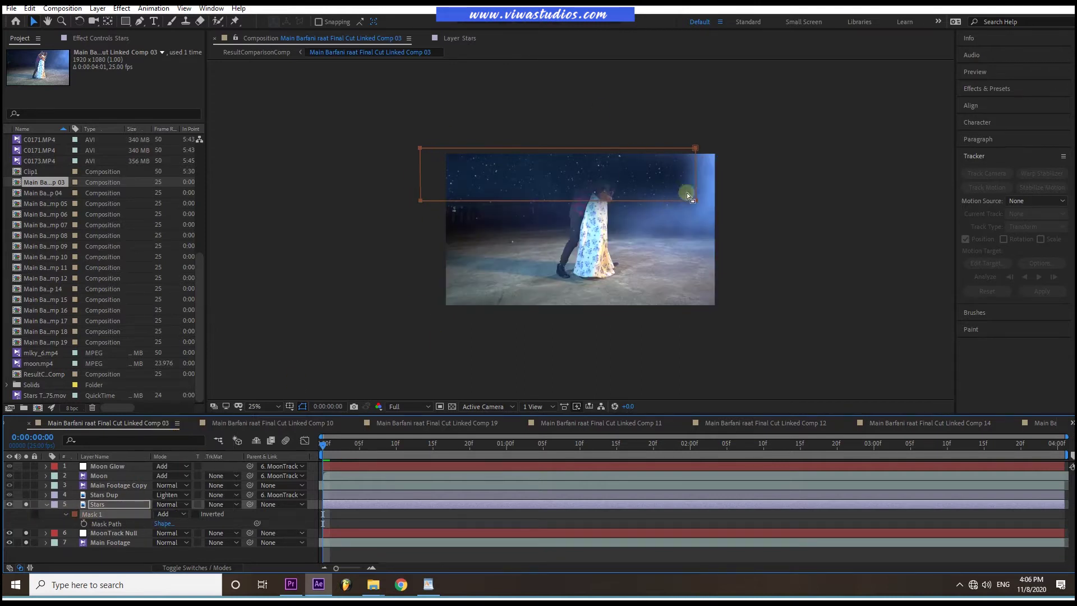
pyautogui.click(99, 506)
pyautogui.press('f')
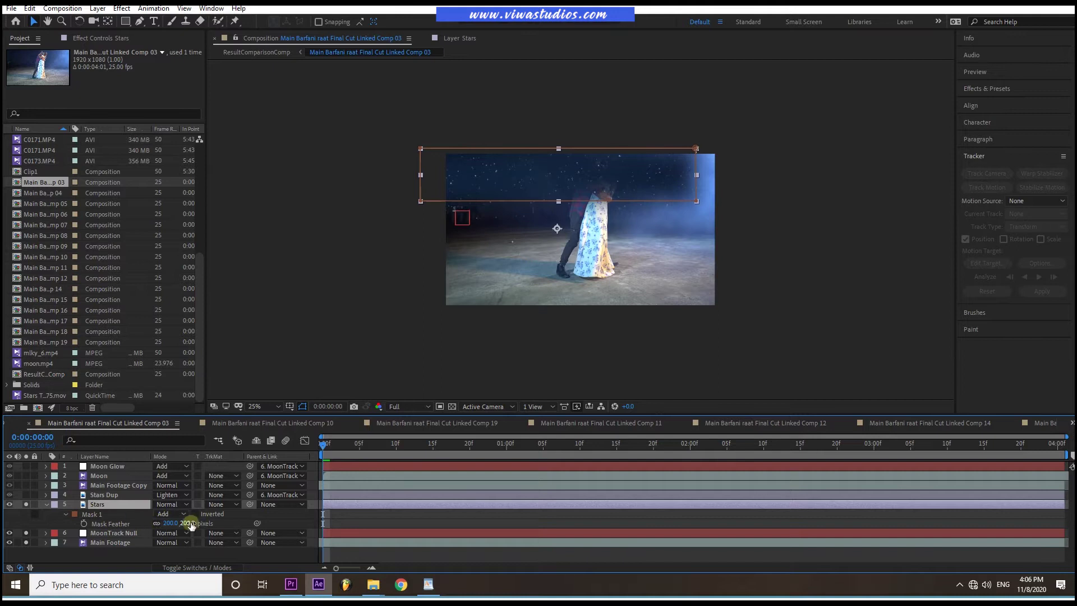
# - Parent the Stars layer to MoonTrack Null and compare the playback before and after parenting
pyautogui.press('space')
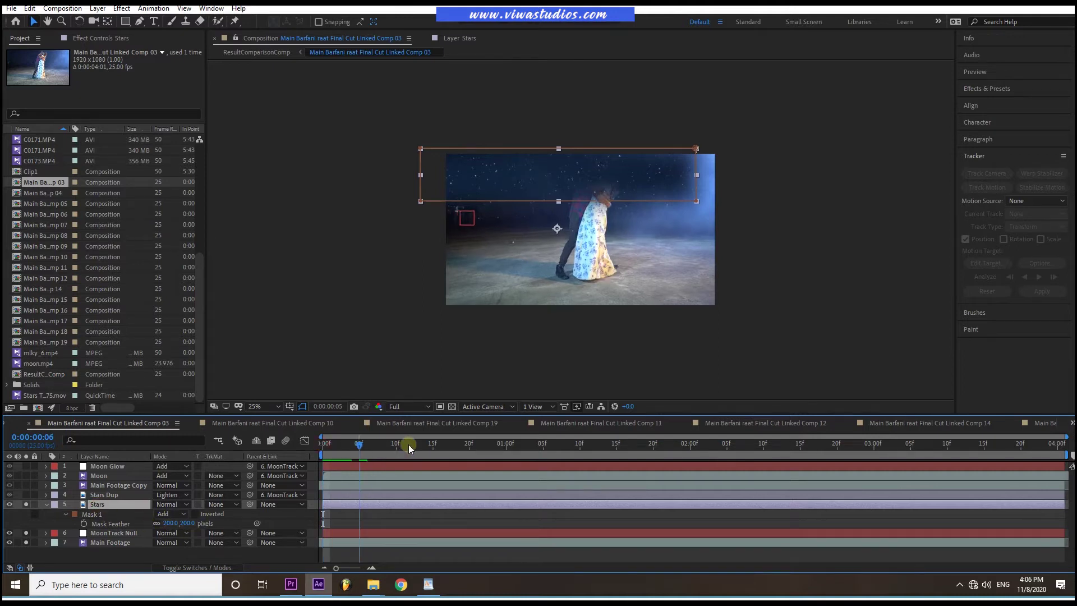
pyautogui.press('space')
pyautogui.click(274, 504)
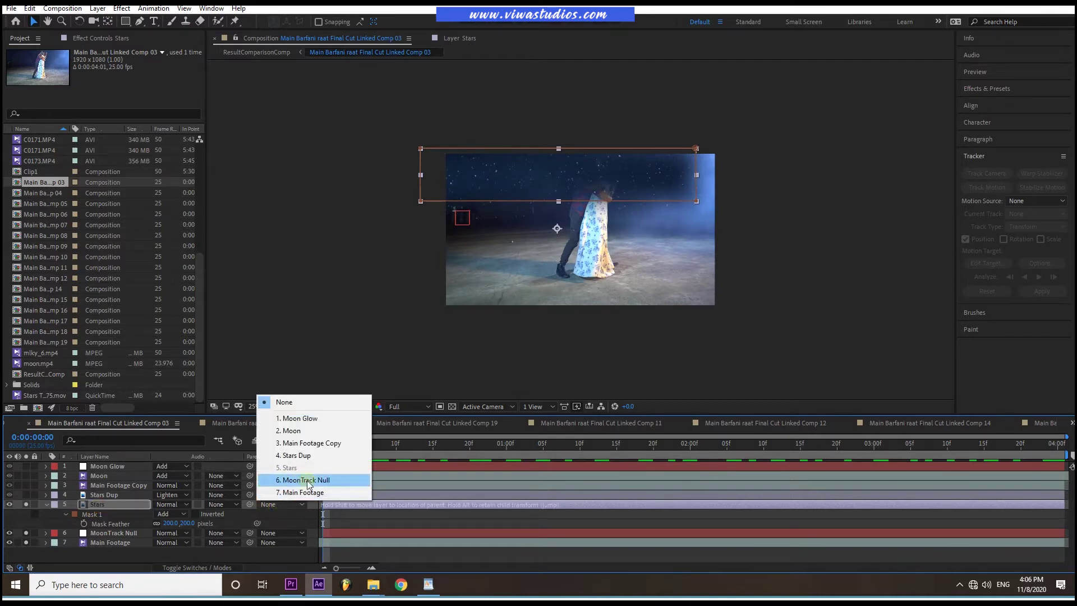
pyautogui.click(314, 483)
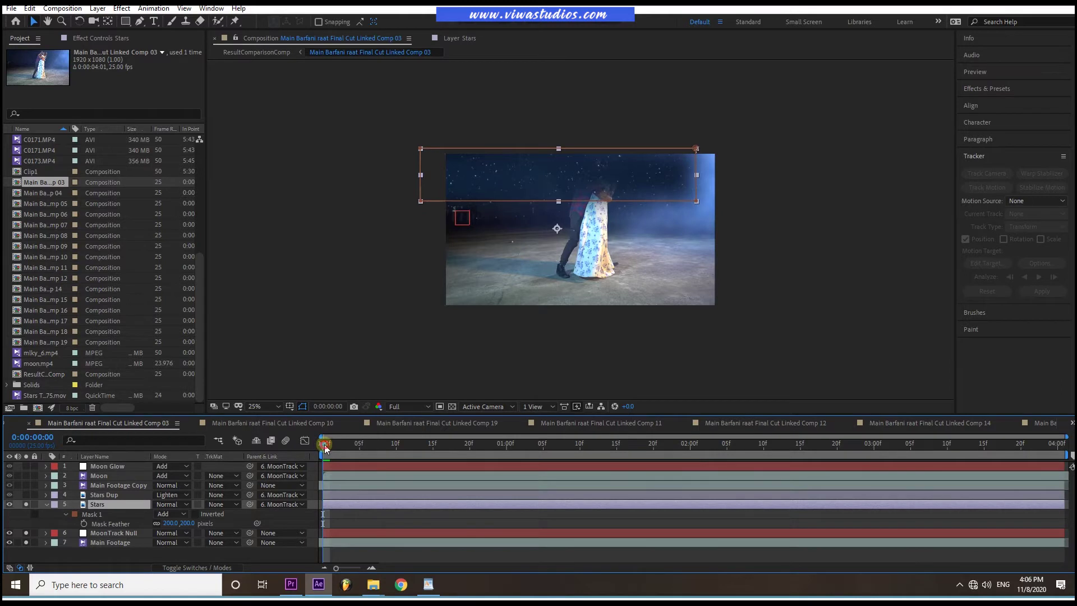
pyautogui.press('space')
pyautogui.moveTo(508, 443); pyautogui.dragTo(303, 478)
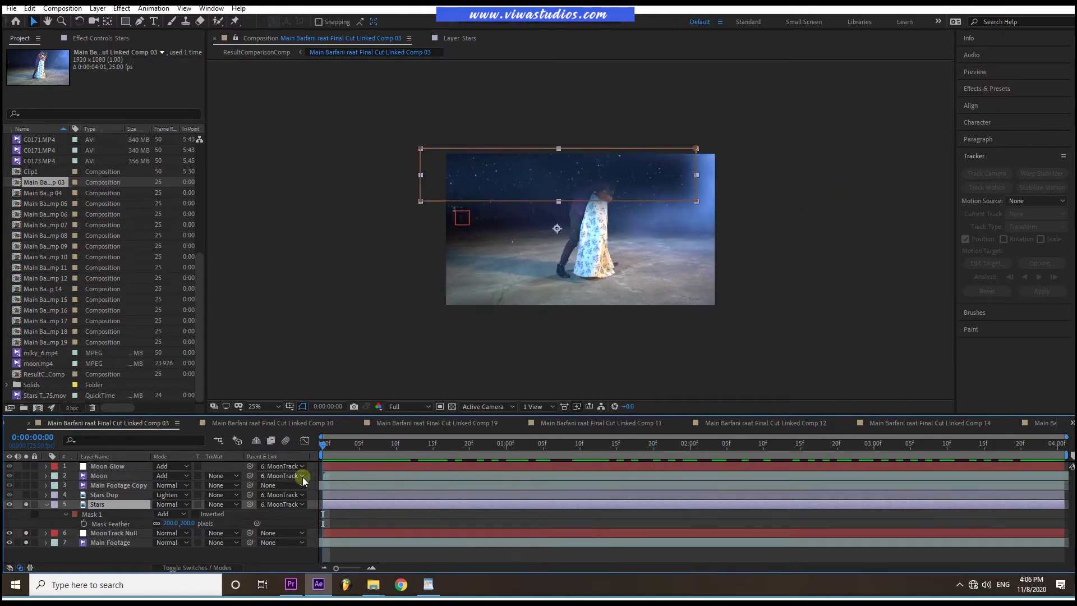
# - Set the blending mode of the Stars layer to Lighten and check the blend along the timeline
pyautogui.click(171, 504)
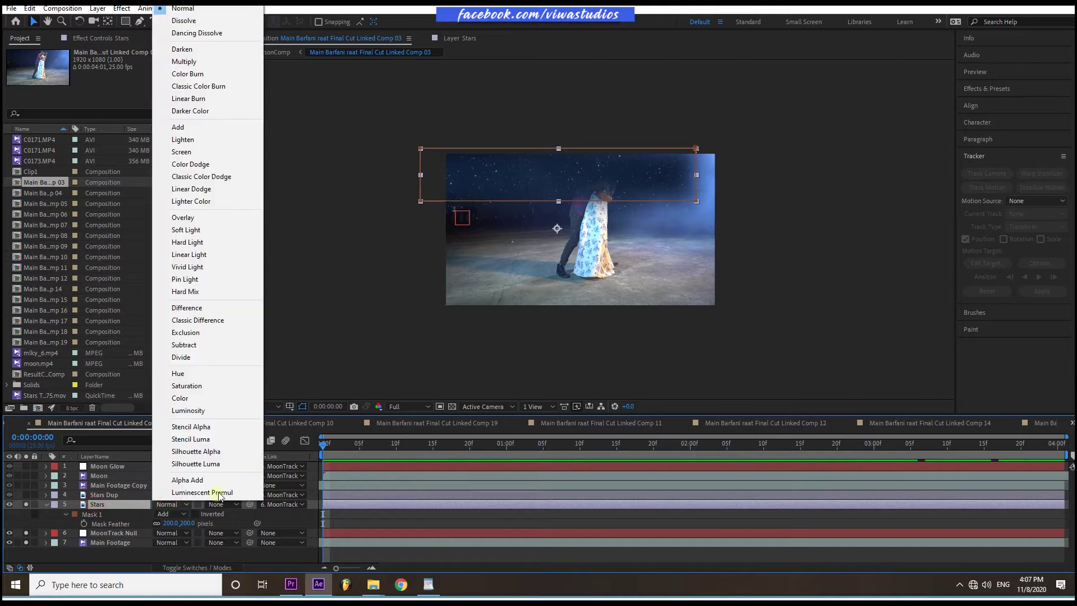
pyautogui.click(186, 141)
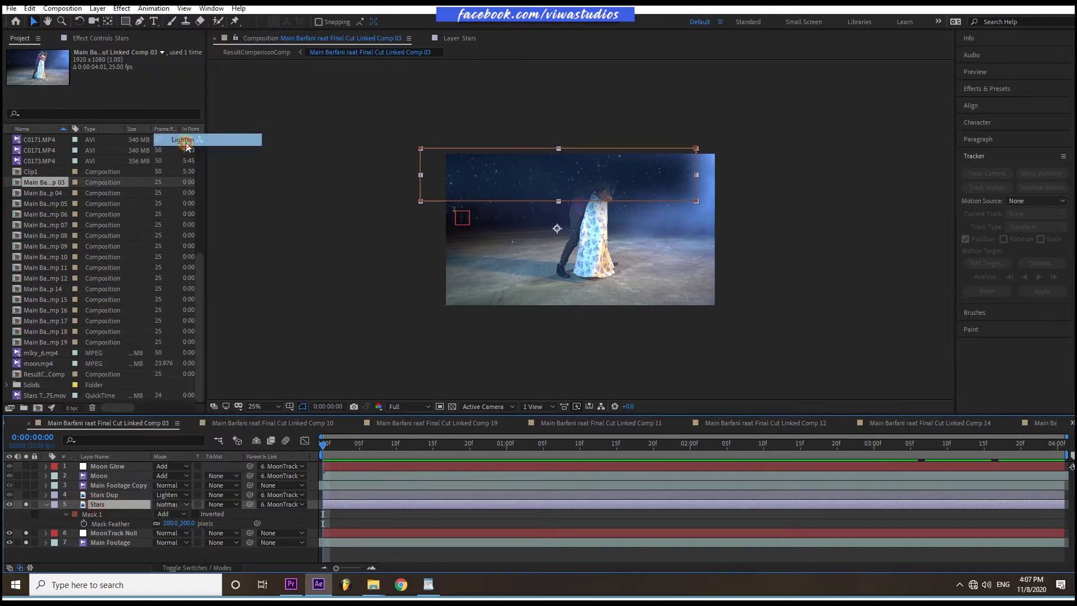
pyautogui.moveTo(318, 445)
pyautogui.mouseDown()
pyautogui.moveTo(839, 460)
pyautogui.moveTo(309, 448)
pyautogui.mouseUp()
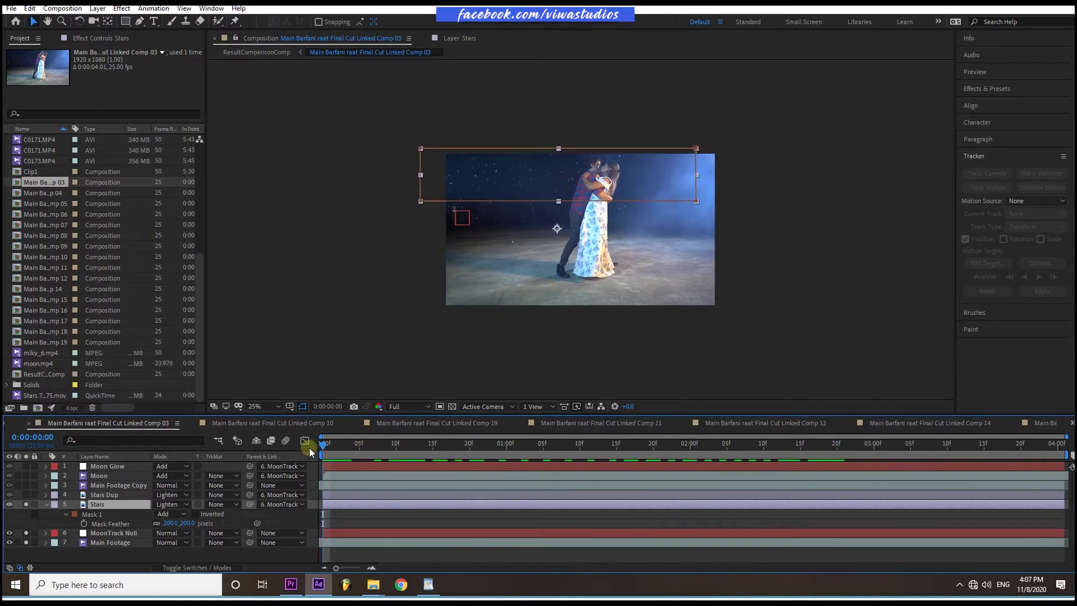
# - Set the opacity of the Stars layer to 25%
pyautogui.press('t')
pyautogui.click(162, 513)
pyautogui.write('25')
pyautogui.press('Return')
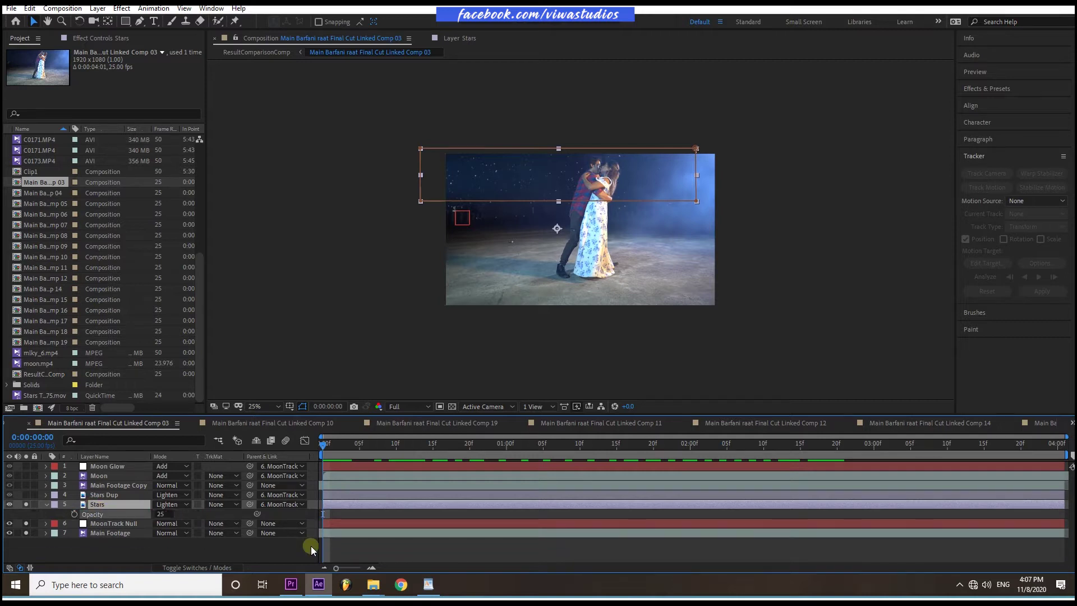
# - Check the sky coverage through 0:00:04:00 and solo the Stars Dup layer to fill the uncovered part
pyautogui.moveTo(325, 447); pyautogui.dragTo(557, 459)
pyautogui.moveTo(728, 446); pyautogui.dragTo(1058, 443)
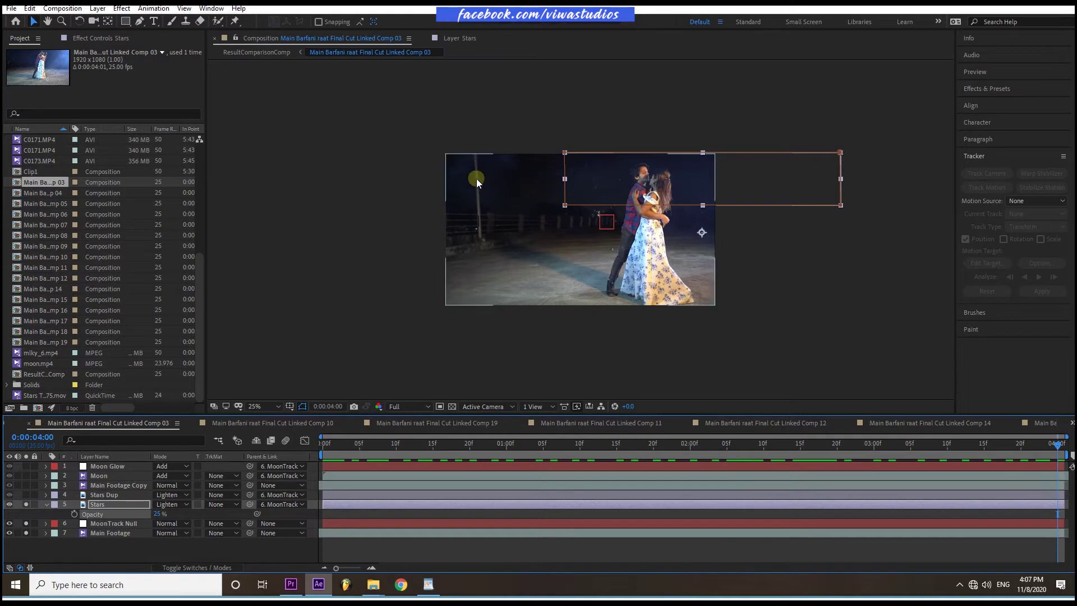
pyautogui.click(120, 496)
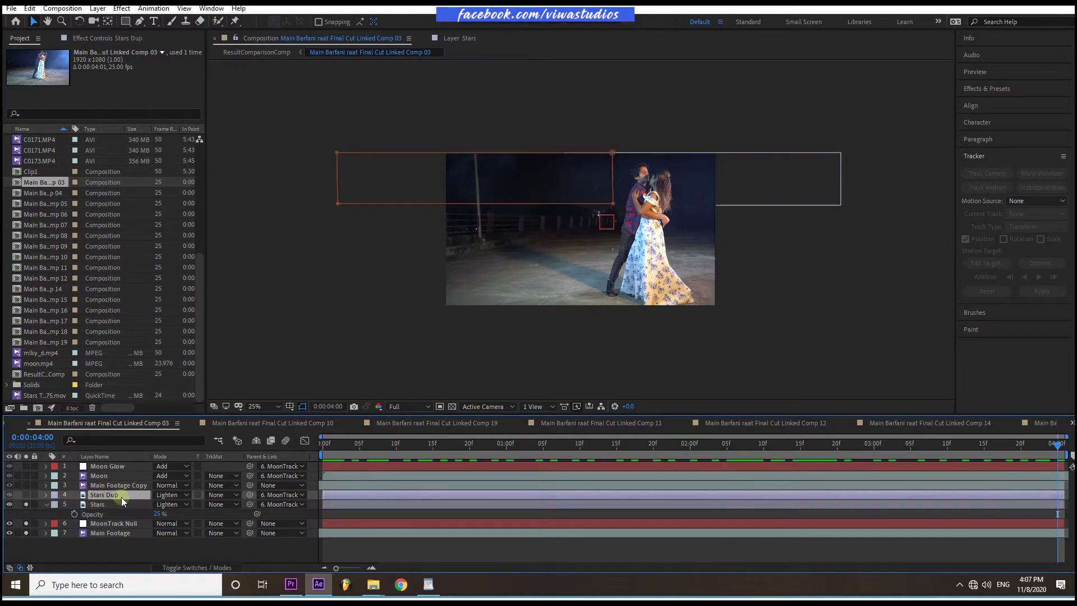
pyautogui.click(25, 494)
pyautogui.moveTo(326, 446); pyautogui.dragTo(294, 465)
# - Examine the stars around the couple at 200% magnification across several frames, and fit the composition back into view
pyautogui.click(382, 373)
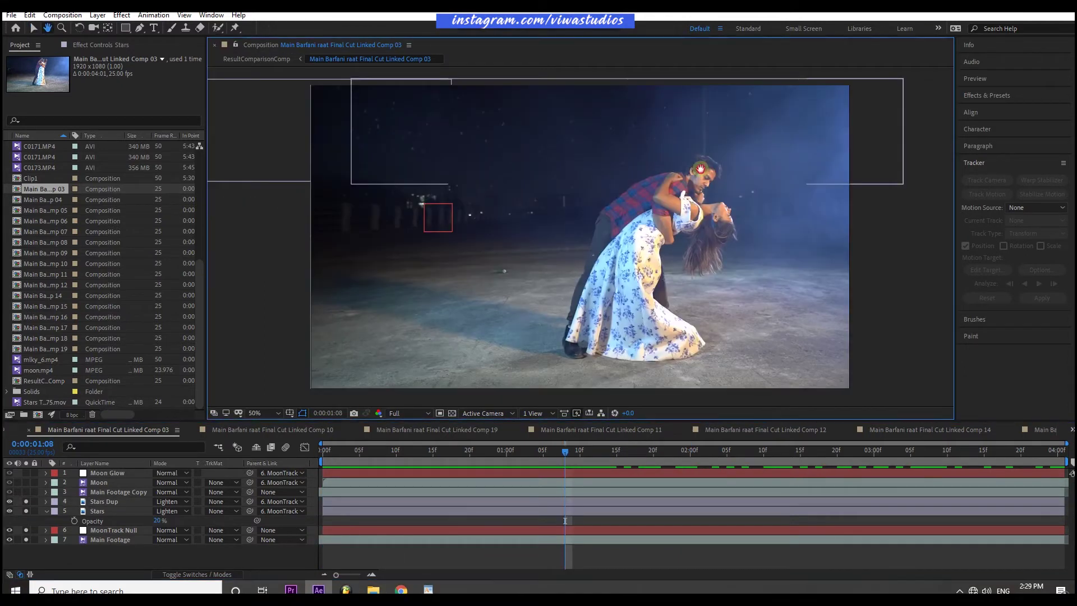
pyautogui.scroll(2, 622, 220)
pyautogui.scroll(2, 624, 206)
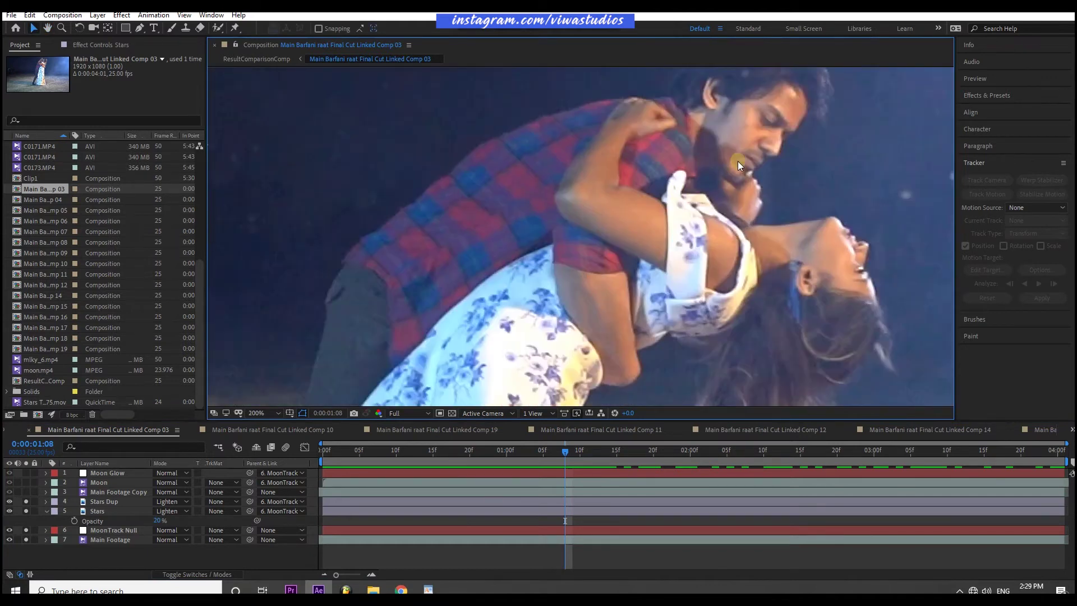
pyautogui.moveTo(733, 140); pyautogui.dragTo(620, 236)
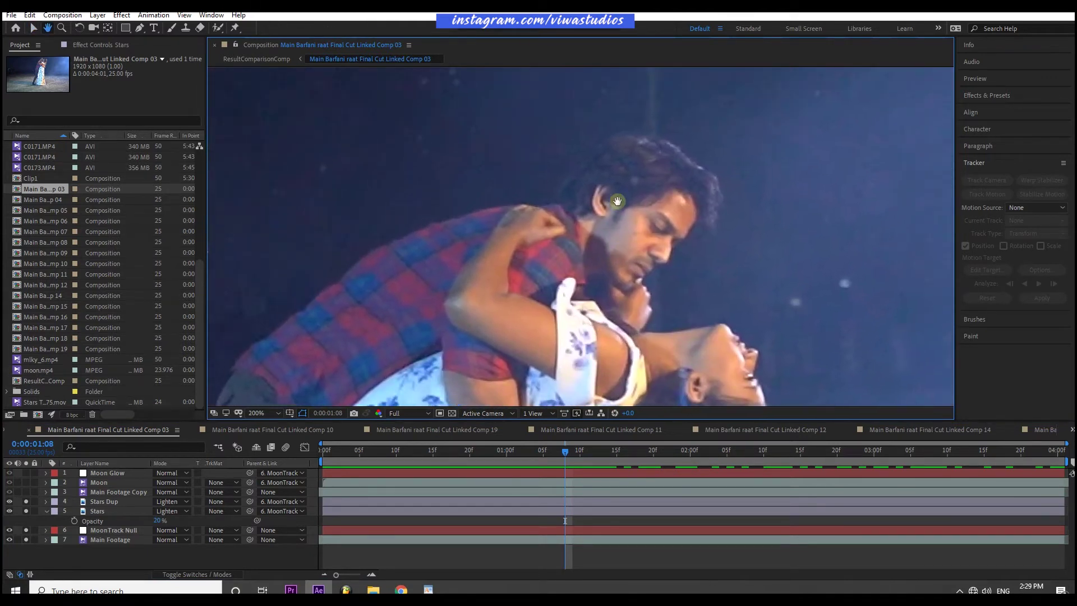
pyautogui.moveTo(563, 450); pyautogui.dragTo(661, 445)
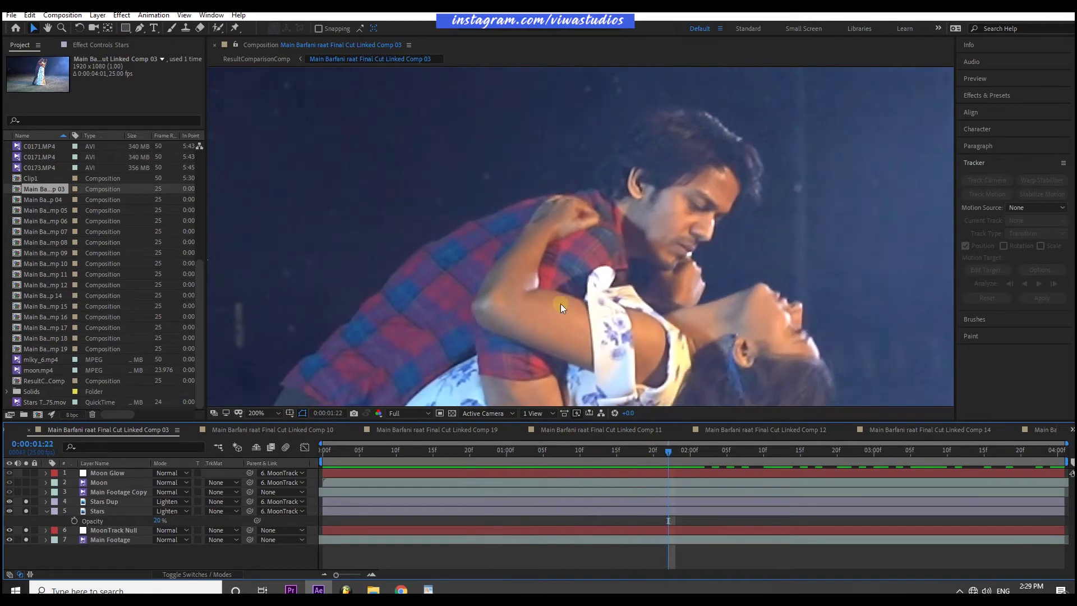
pyautogui.click(273, 413)
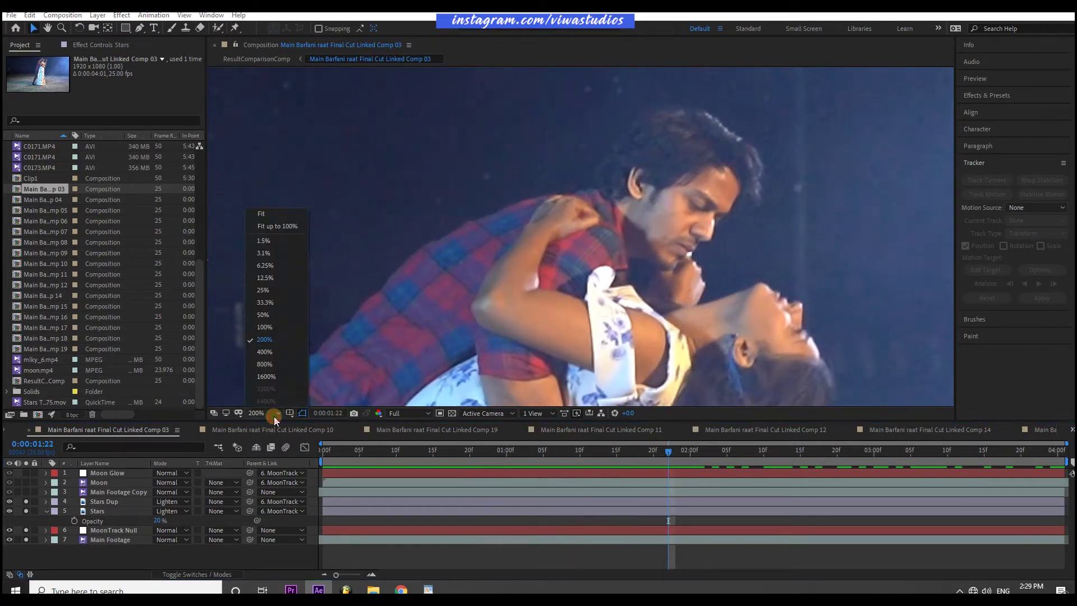
pyautogui.click(268, 214)
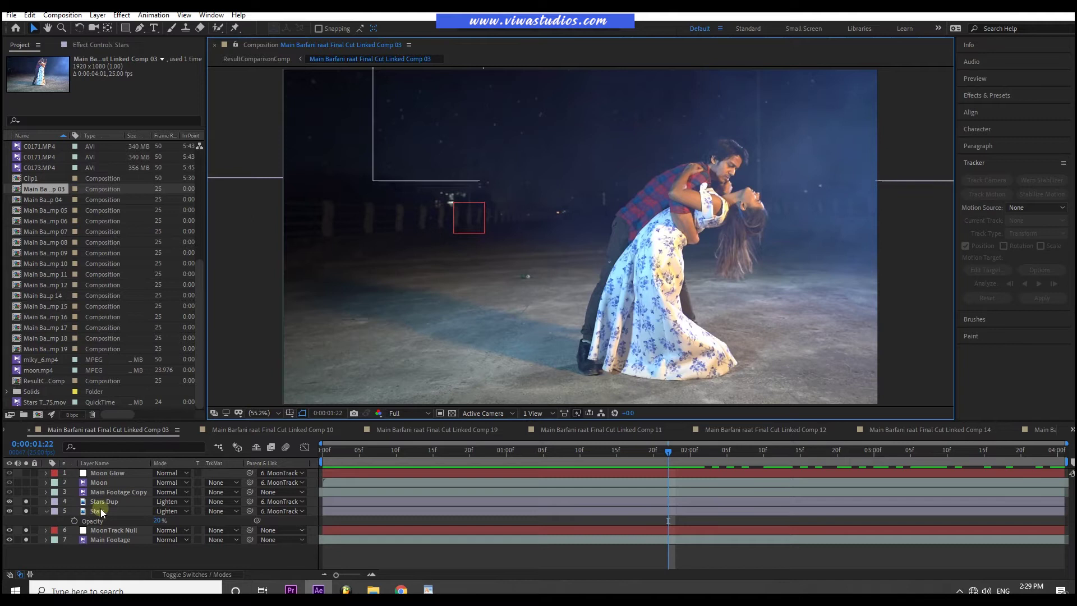
# - Show the Mask 1 outline of the Main Footage Copy layer at 50% magnification and review its keyframed path through 0:00:04:00
pyautogui.click(119, 493)
pyautogui.press('m')
pyautogui.press('space')
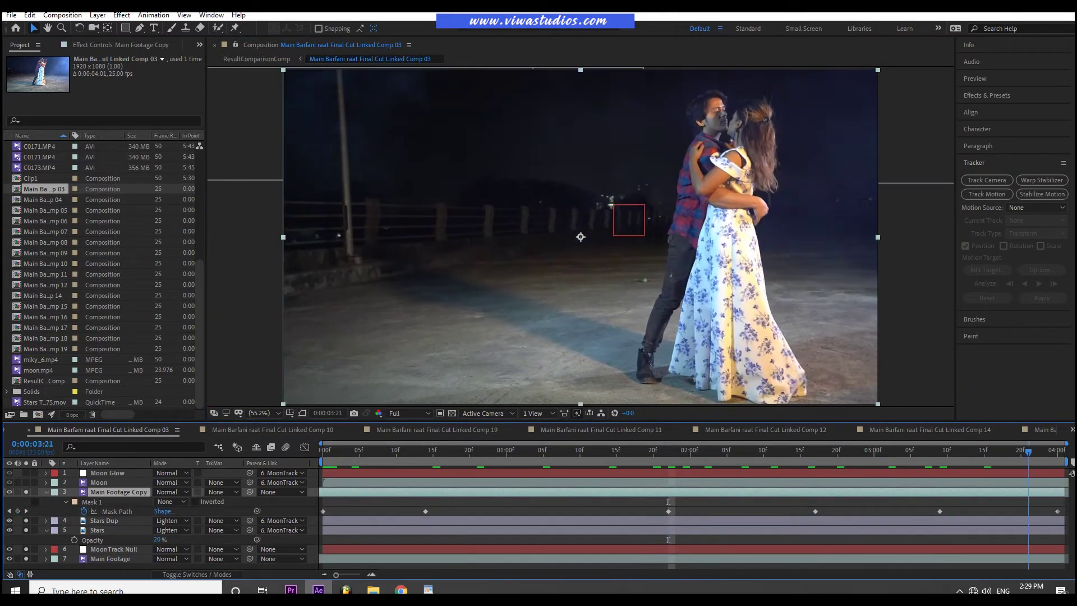
pyautogui.press('space')
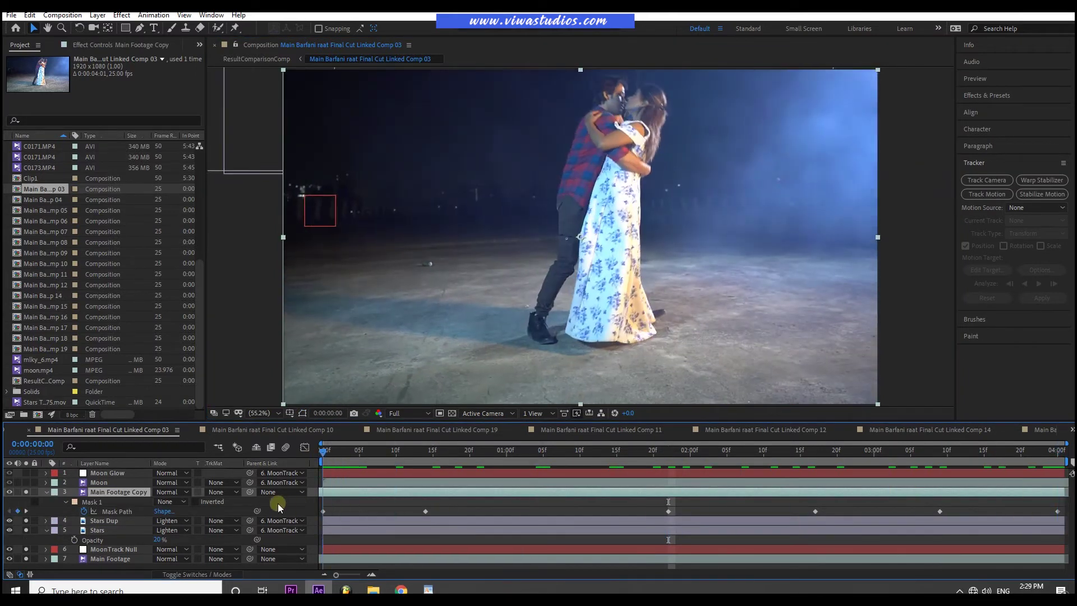
pyautogui.click(92, 502)
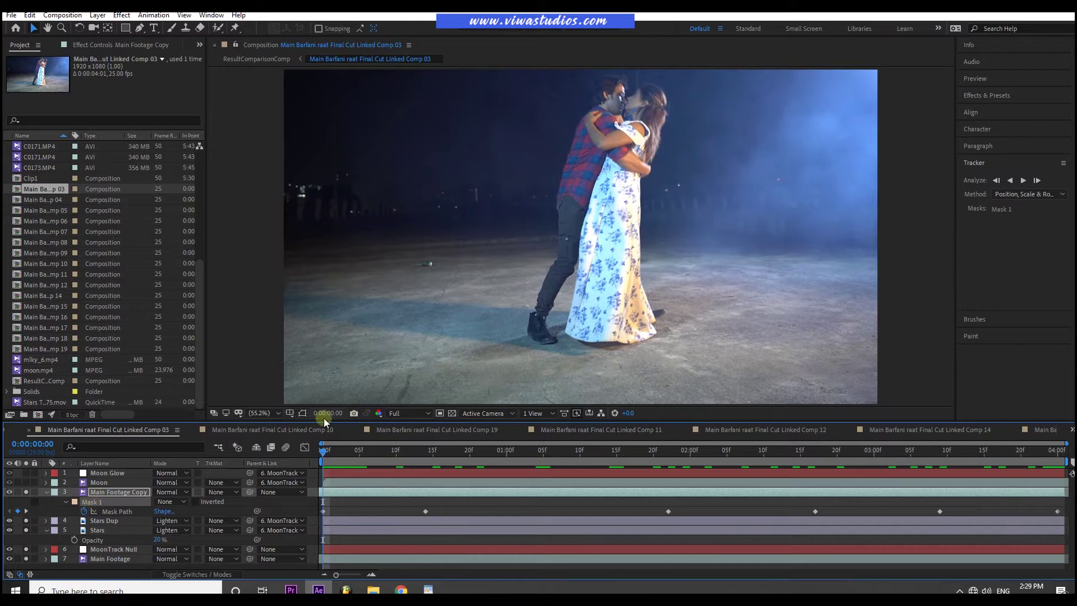
pyautogui.click(302, 413)
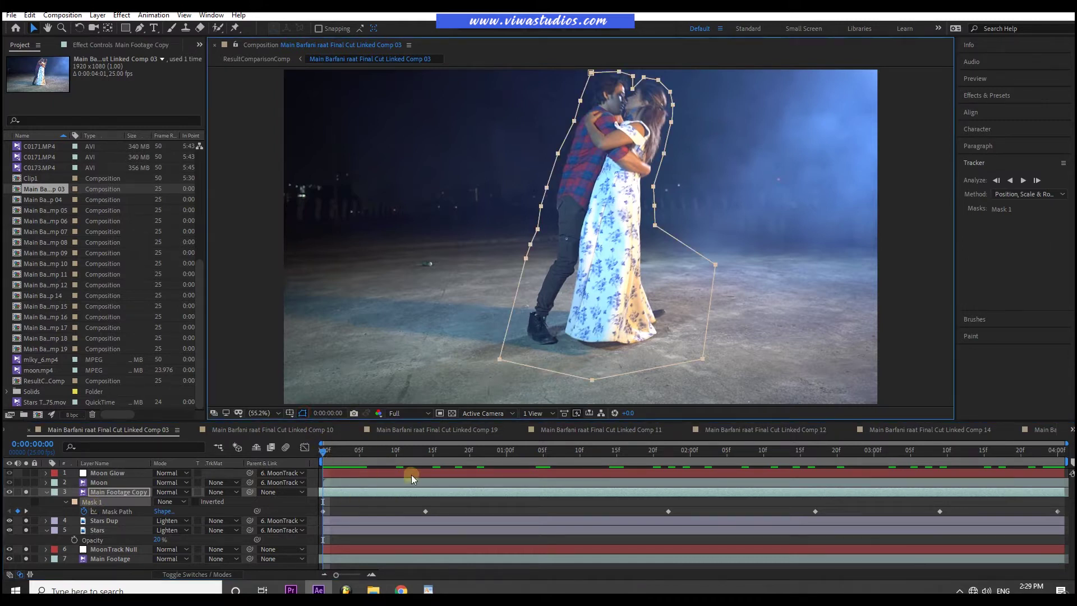
pyautogui.click(263, 414)
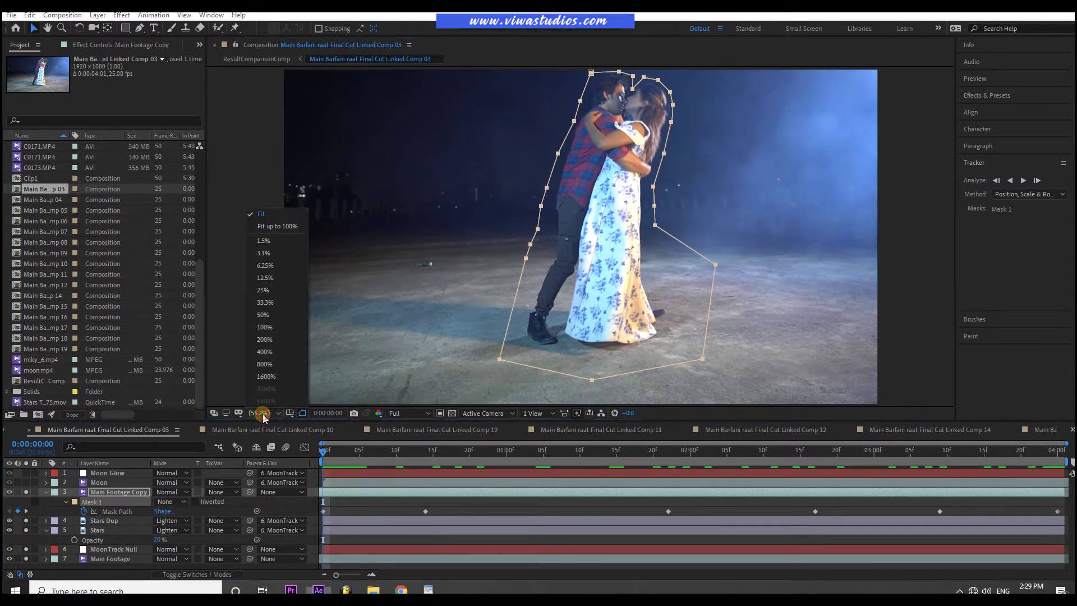
pyautogui.click(266, 310)
pyautogui.moveTo(324, 458); pyautogui.dragTo(1060, 499)
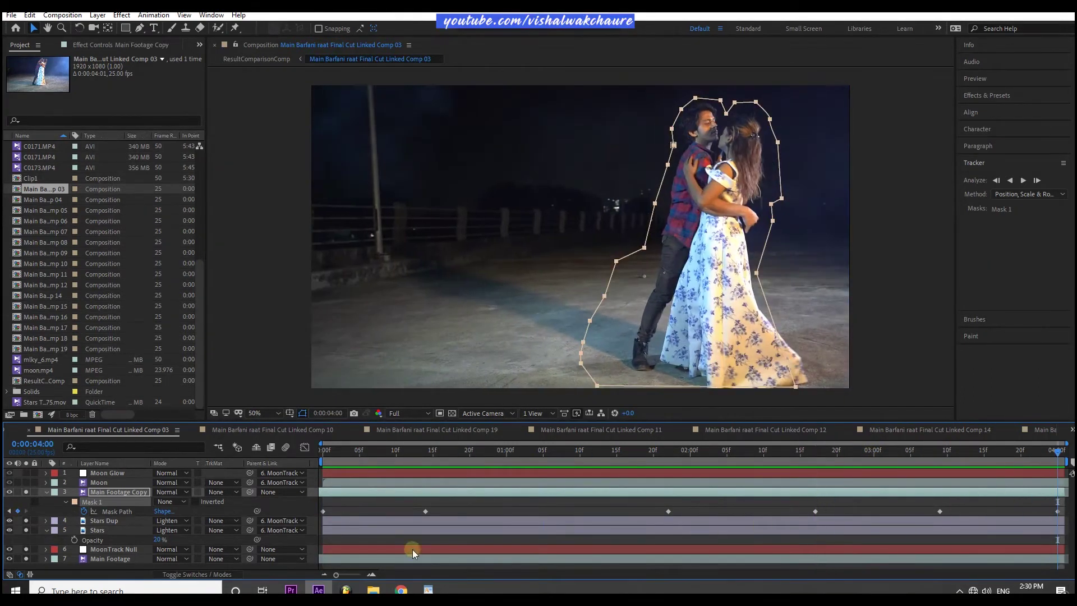
# - Set Mask 1 of the Main Footage Copy layer to Add and reveal its mask feather
pyautogui.click(168, 501)
pyautogui.click(176, 433)
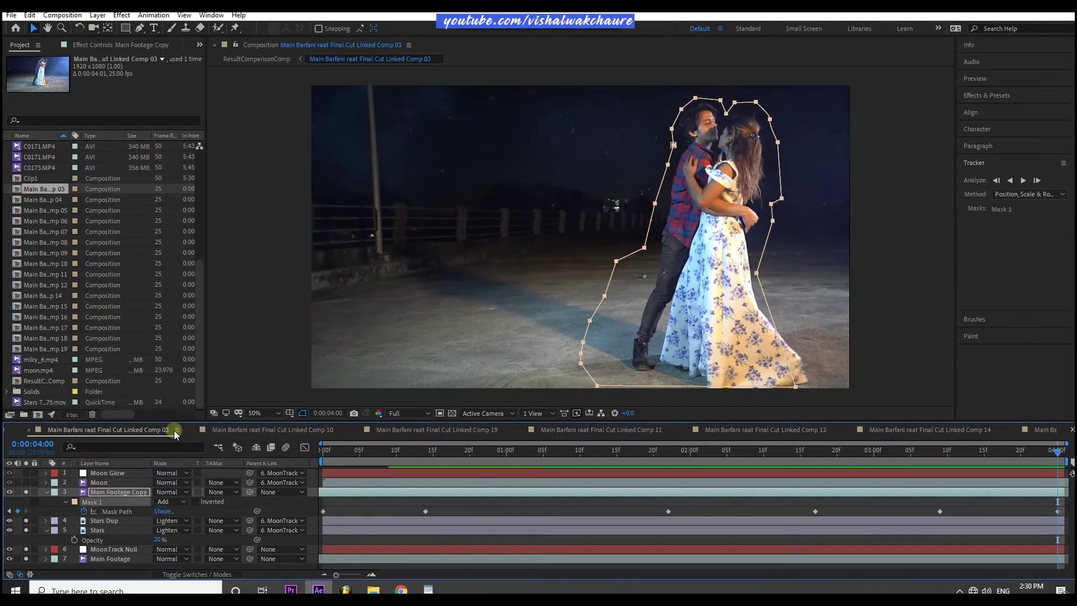
pyautogui.press('f')
pyautogui.click(281, 368)
pyautogui.click(85, 491)
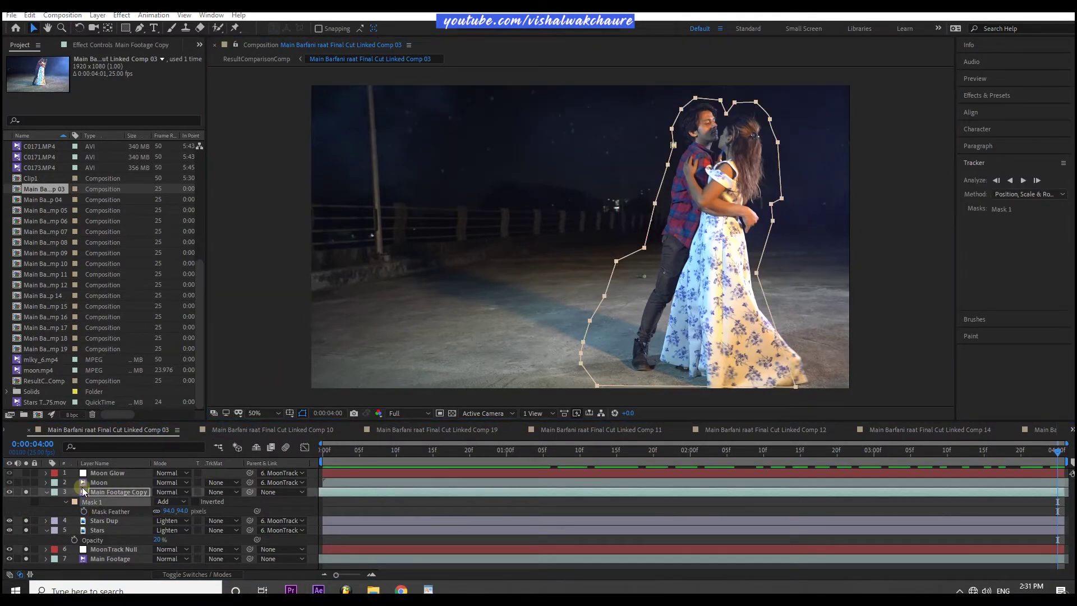
# - Inspect the Moon footage in its own layer view at the start of the clip and close that view
pyautogui.doubleClick(99, 482)
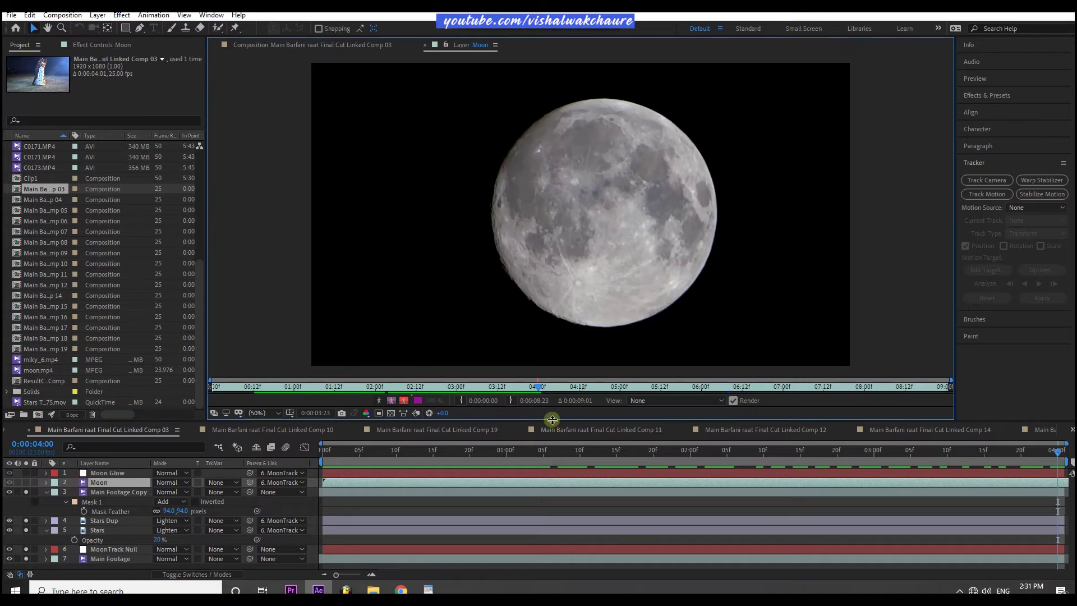
pyautogui.moveTo(328, 450); pyautogui.dragTo(318, 492)
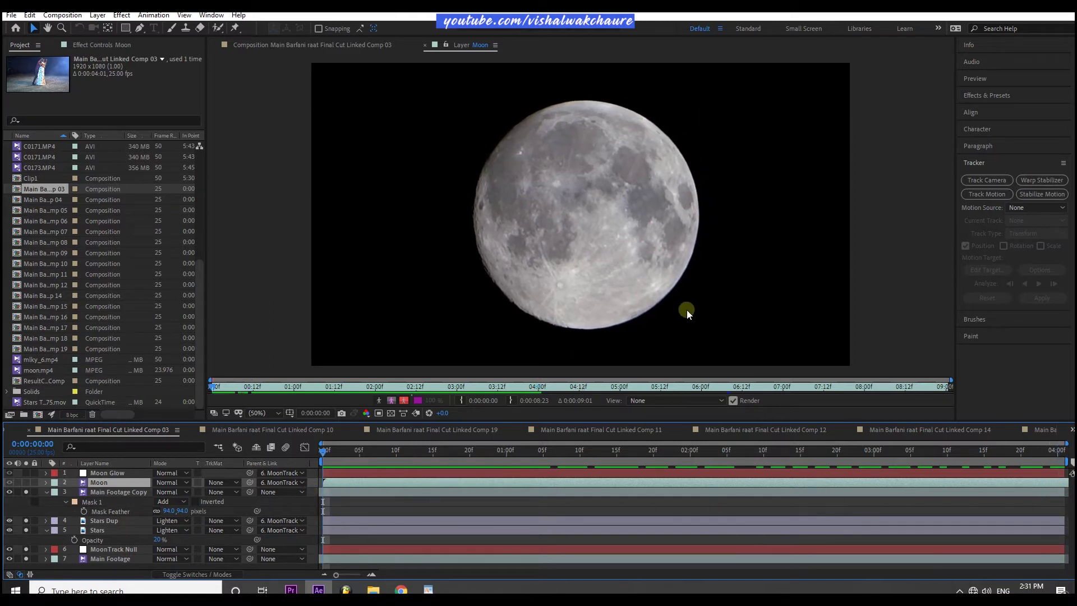
pyautogui.click(425, 45)
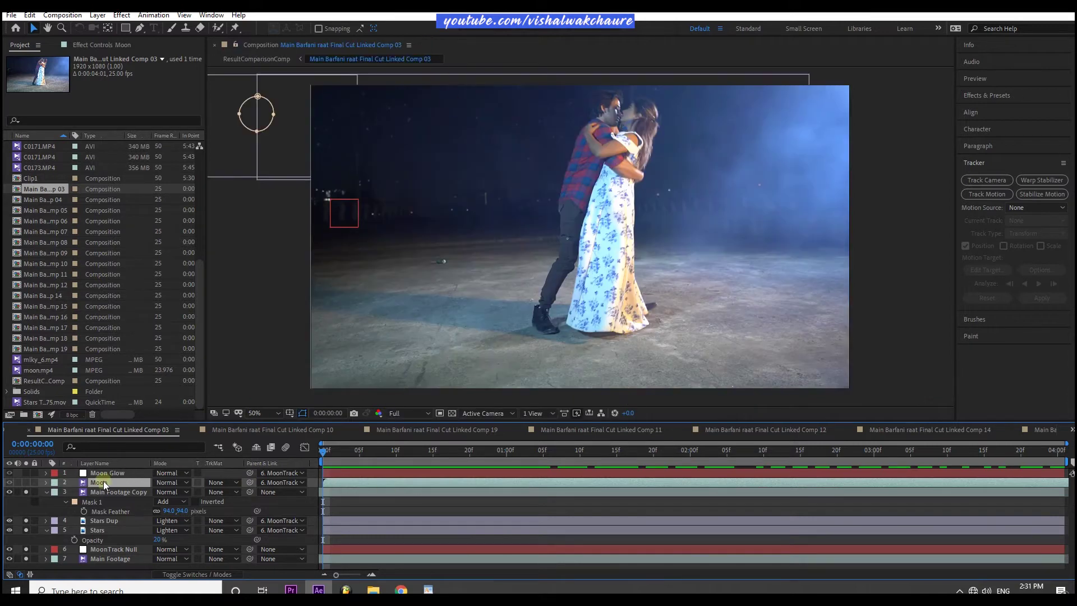
# - Solo the Moon layer and set its Mask 1 to Add
pyautogui.click(28, 483)
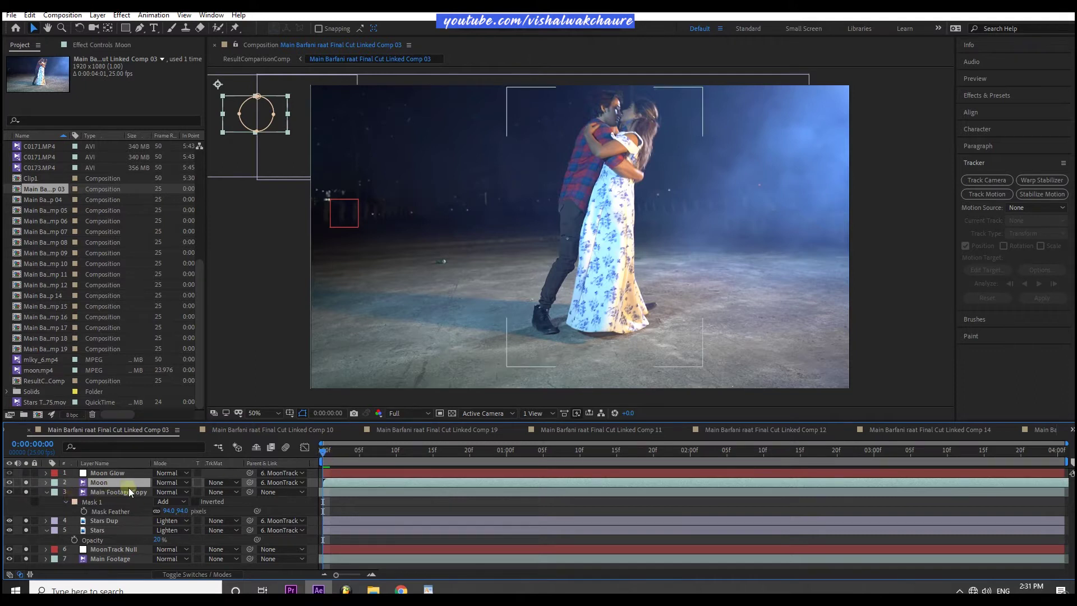
pyautogui.press('m')
pyautogui.click(281, 482)
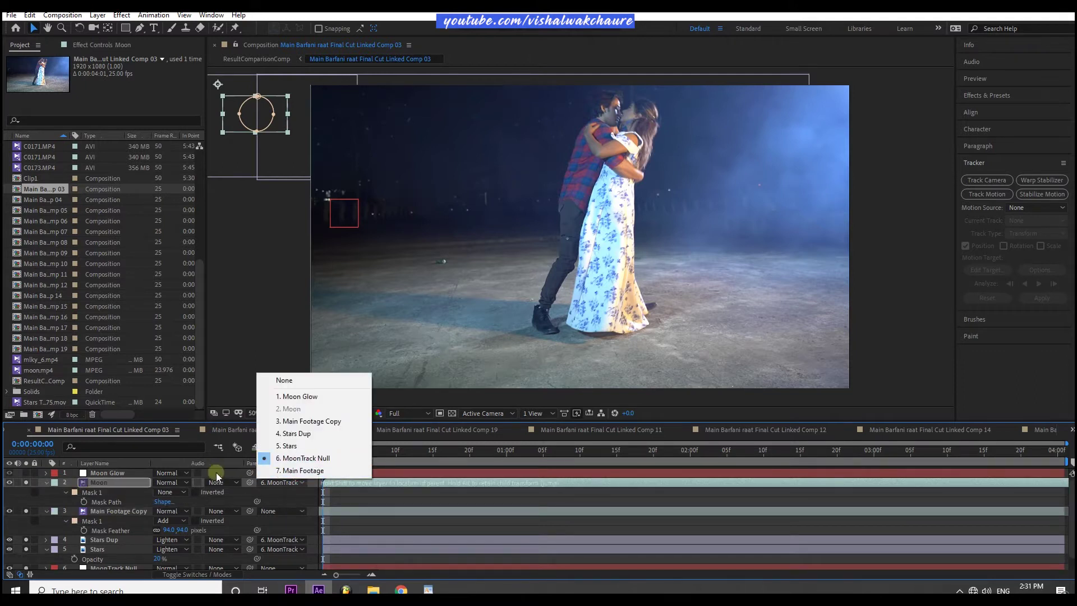
pyautogui.click(93, 492)
pyautogui.click(178, 493)
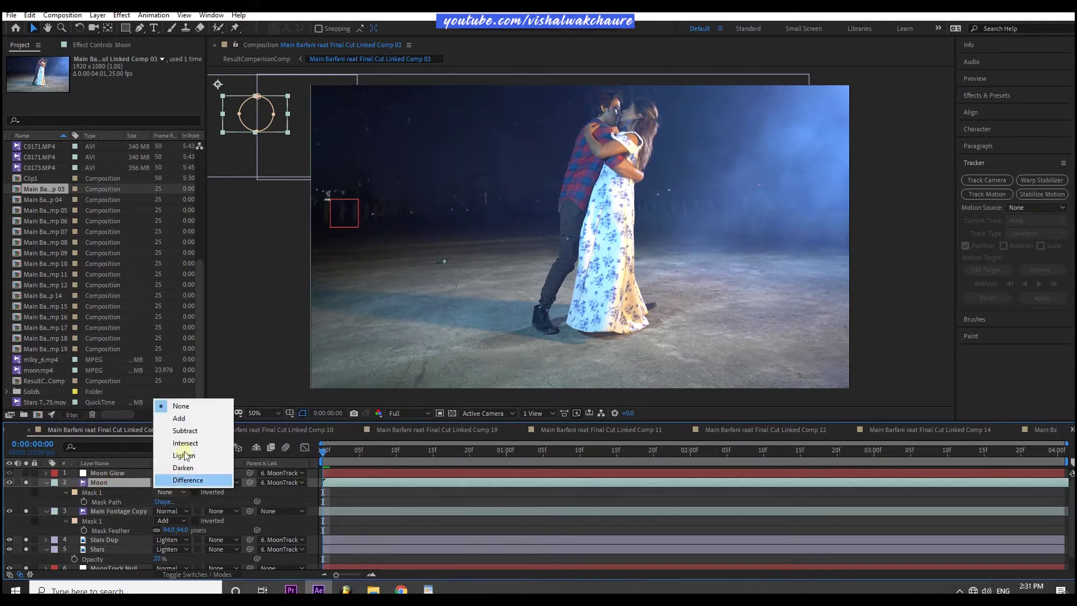
pyautogui.click(180, 418)
# - Reveal the feather of the Moon layer's mask and check the masked moon along the timeline to 0:00:04:00
pyautogui.click(330, 447)
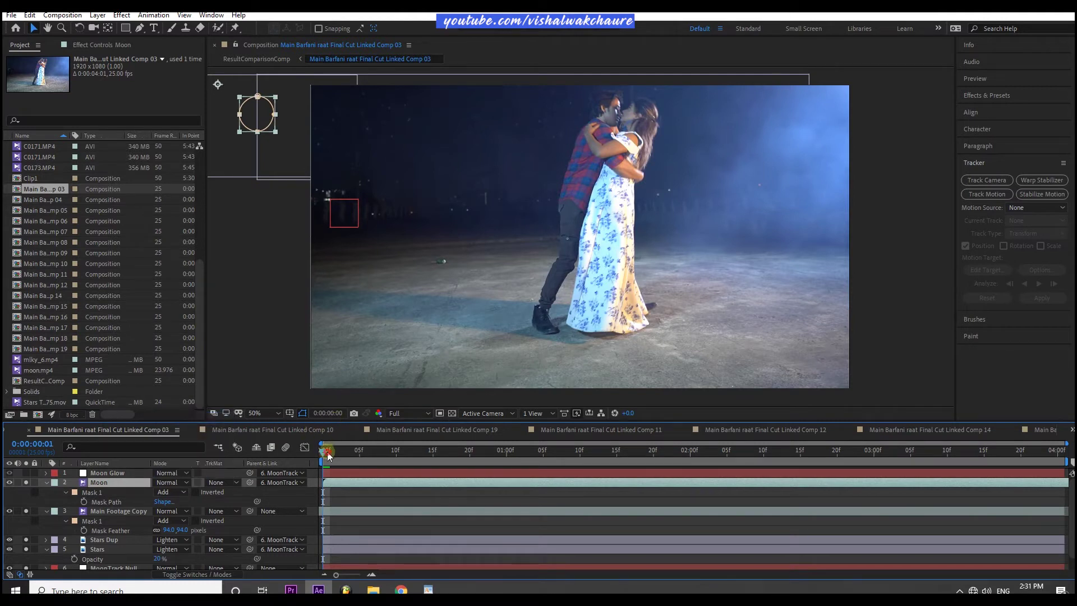
pyautogui.click(90, 493)
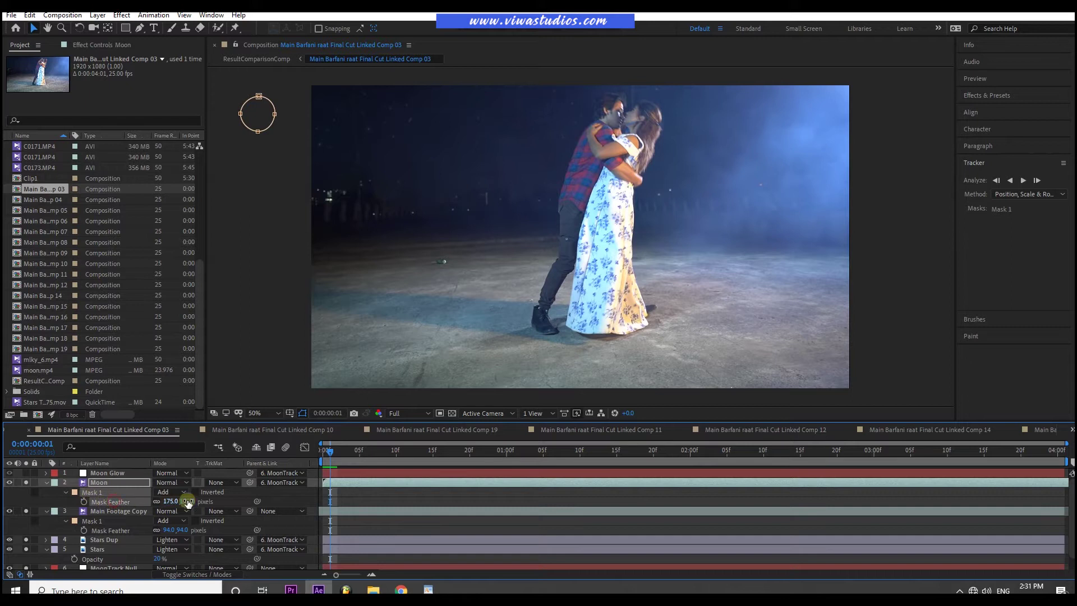
pyautogui.moveTo(329, 457); pyautogui.dragTo(635, 480)
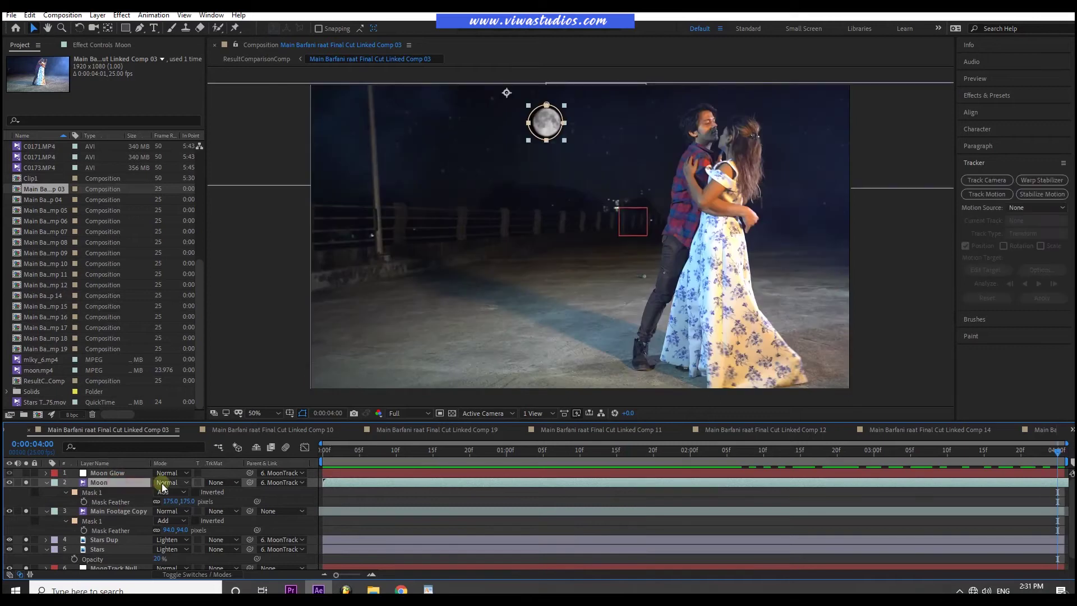
# - Try the Screen blending mode on the Moon layer and check the blend along the timeline
pyautogui.click(162, 483)
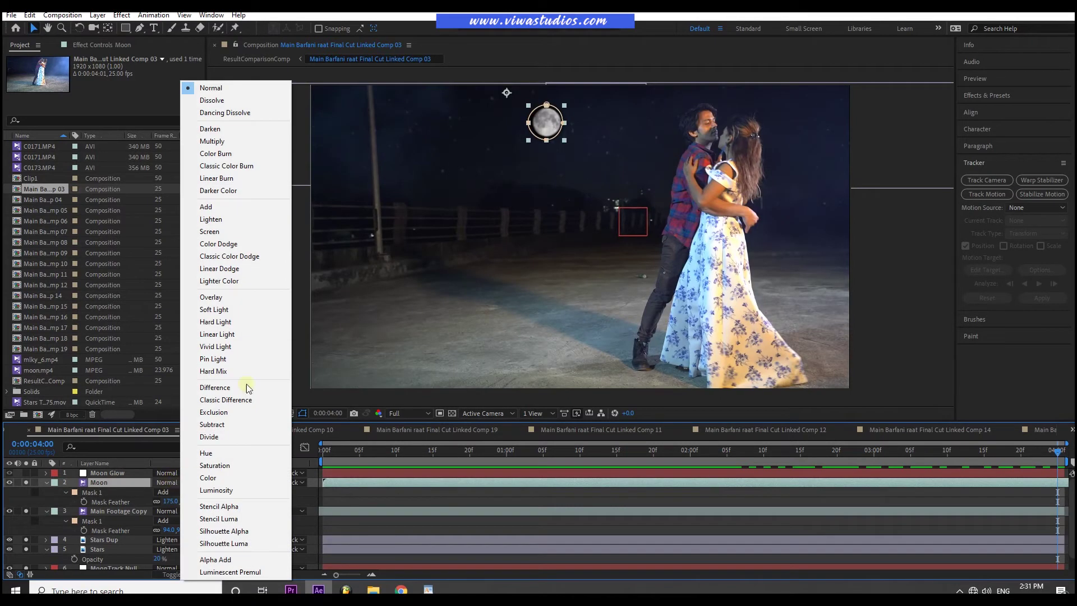
pyautogui.click(209, 231)
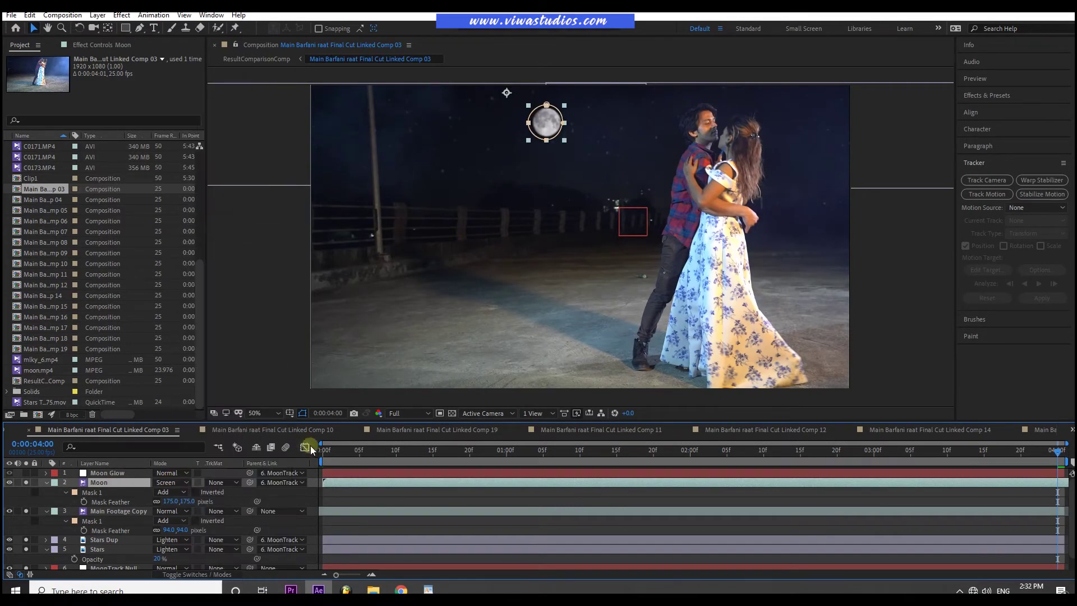
pyautogui.moveTo(329, 452); pyautogui.dragTo(800, 484)
pyautogui.click(278, 392)
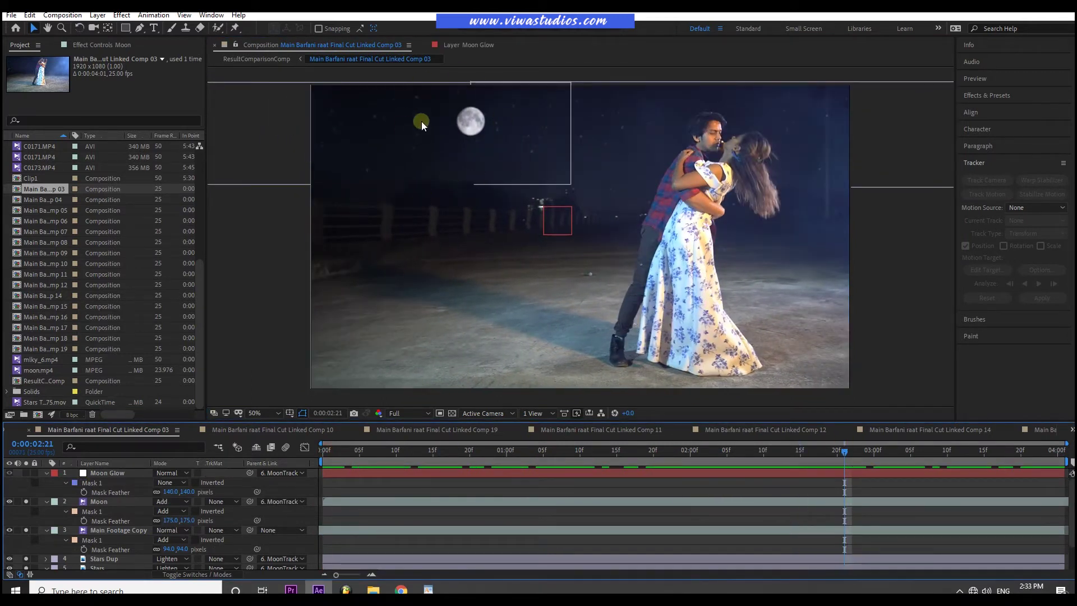
pyautogui.click(356, 483)
pyautogui.click(96, 474)
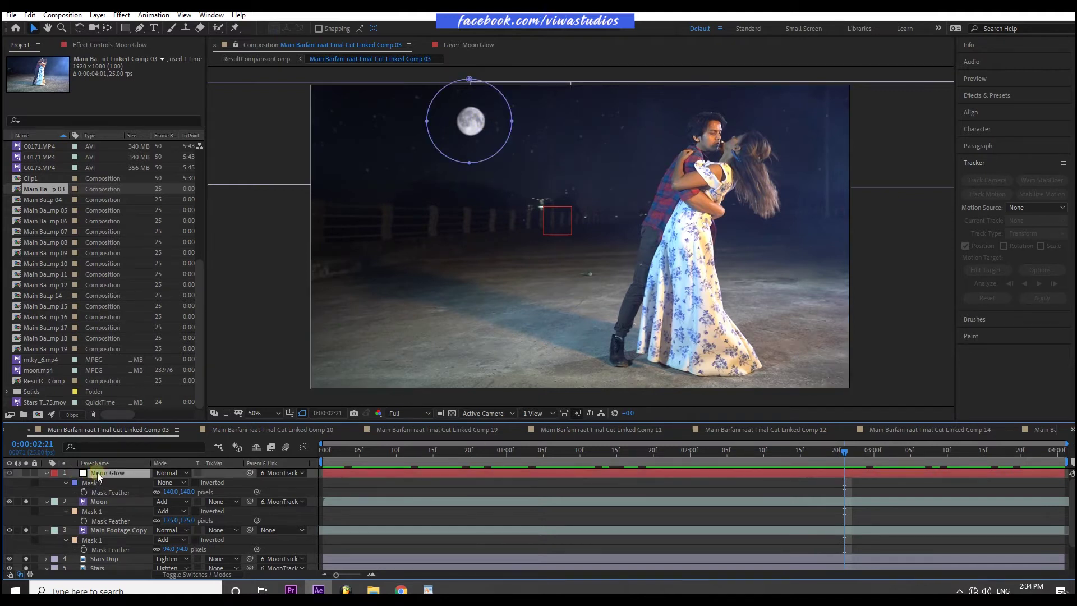
pyautogui.click(96, 16)
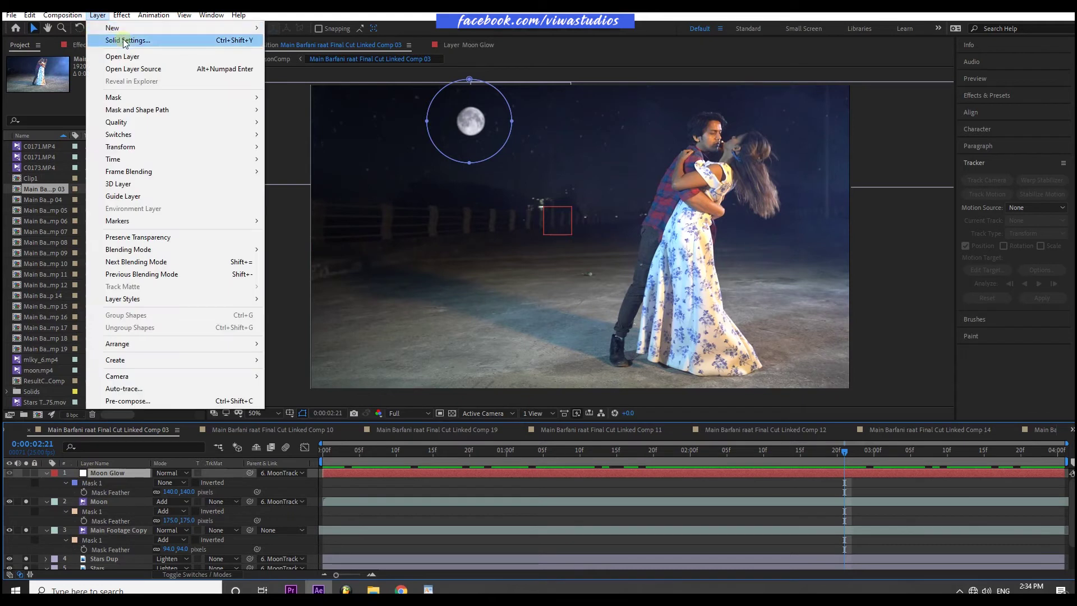
pyautogui.moveTo(156, 32)
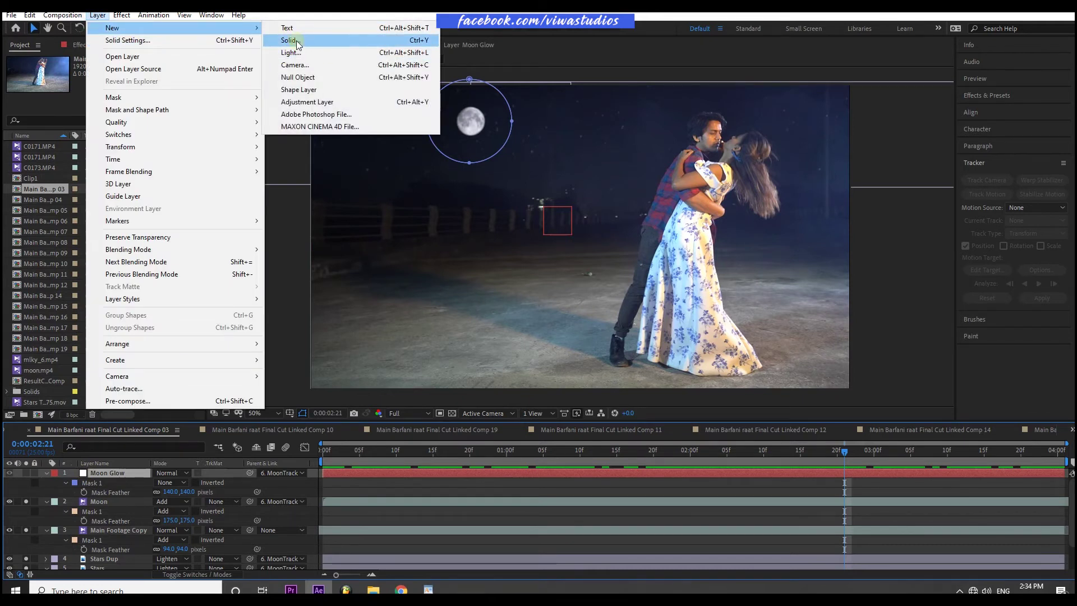
pyautogui.click(296, 40)
pyautogui.click(131, 193)
pyautogui.moveTo(116, 138); pyautogui.dragTo(4, 19)
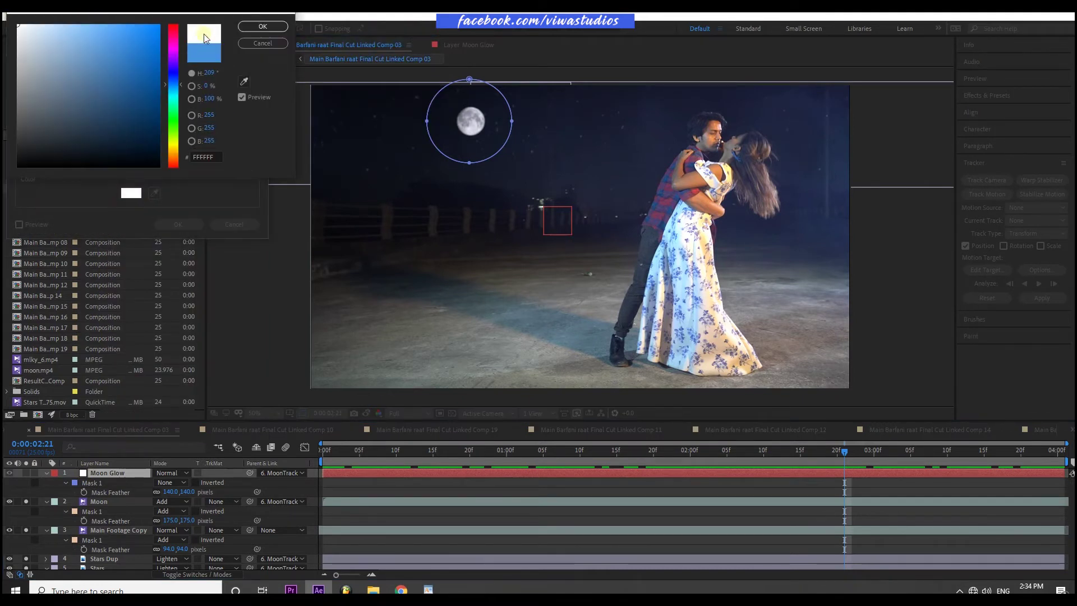
pyautogui.click(260, 27)
pyautogui.click(234, 224)
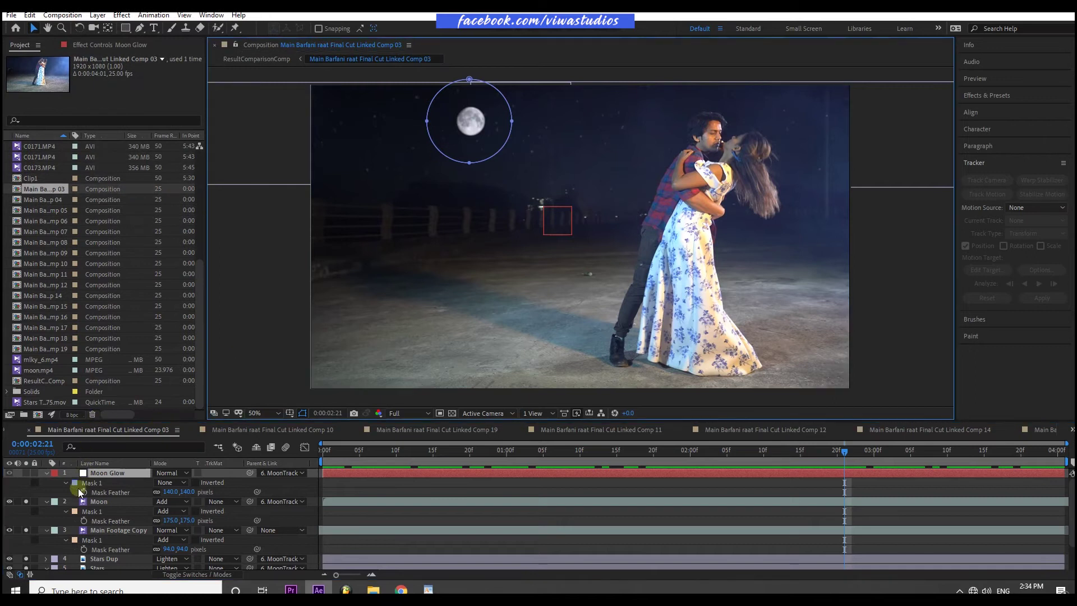
# - Set Mask 1 of the Moon Glow layer to Add and solo the layer
pyautogui.click(91, 484)
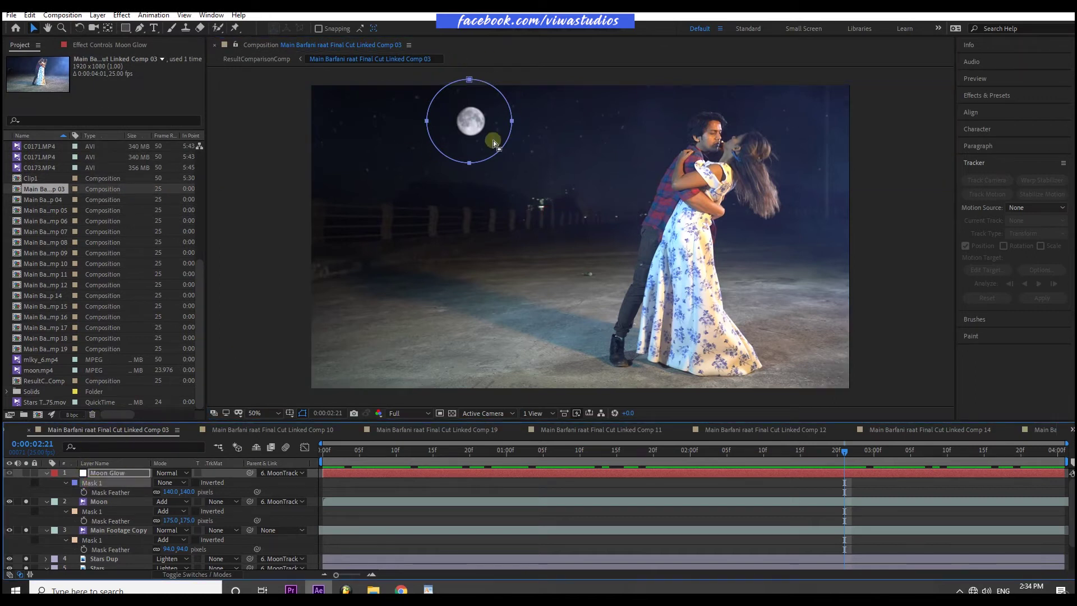
pyautogui.moveTo(126, 28); pyautogui.dragTo(189, 496)
pyautogui.click(179, 483)
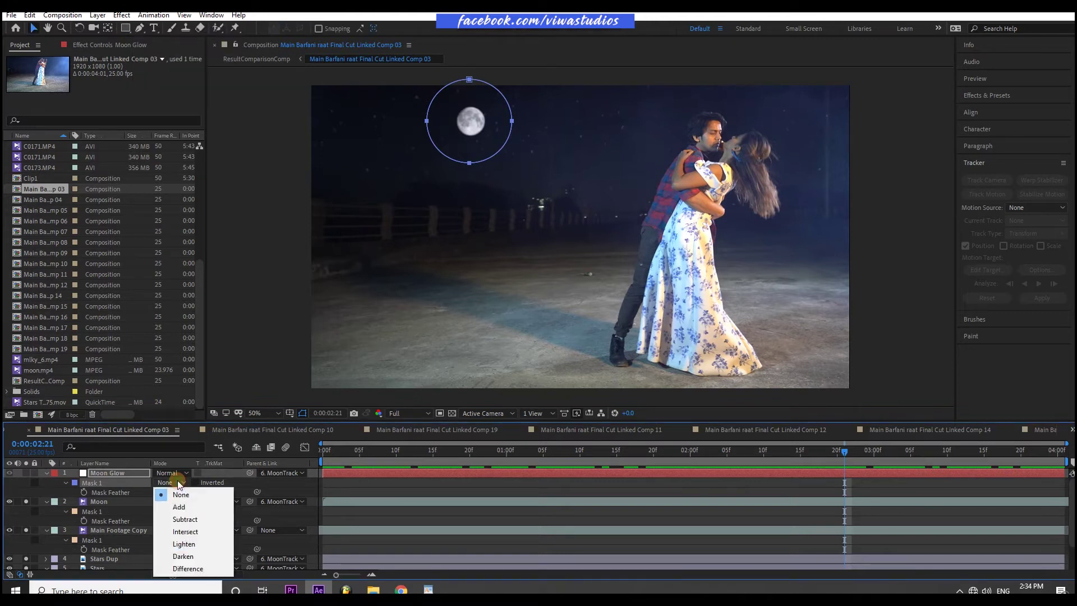
pyautogui.click(185, 507)
pyautogui.click(104, 475)
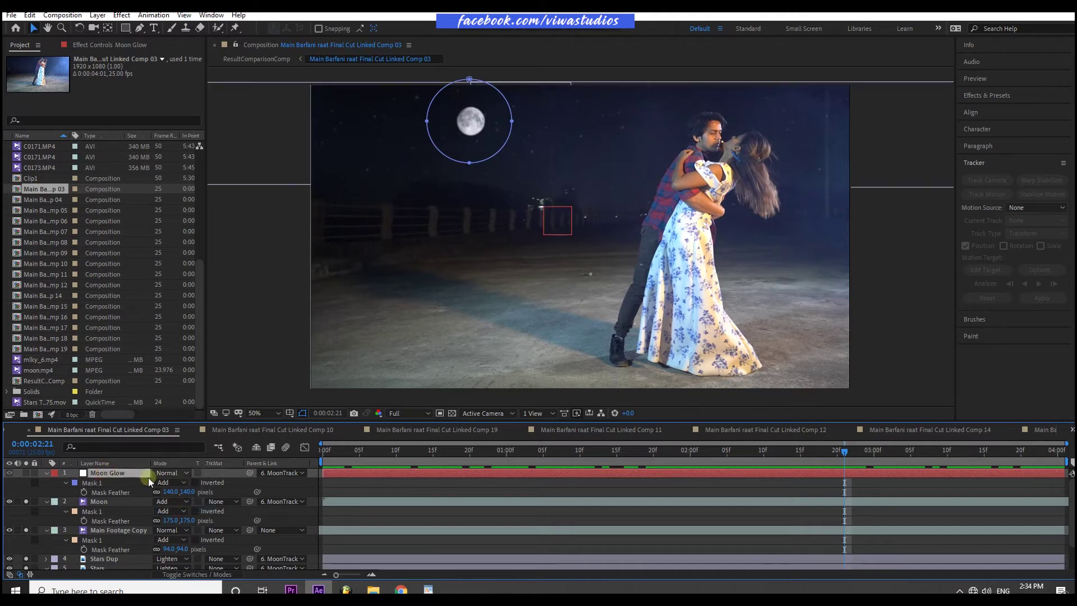
pyautogui.click(27, 473)
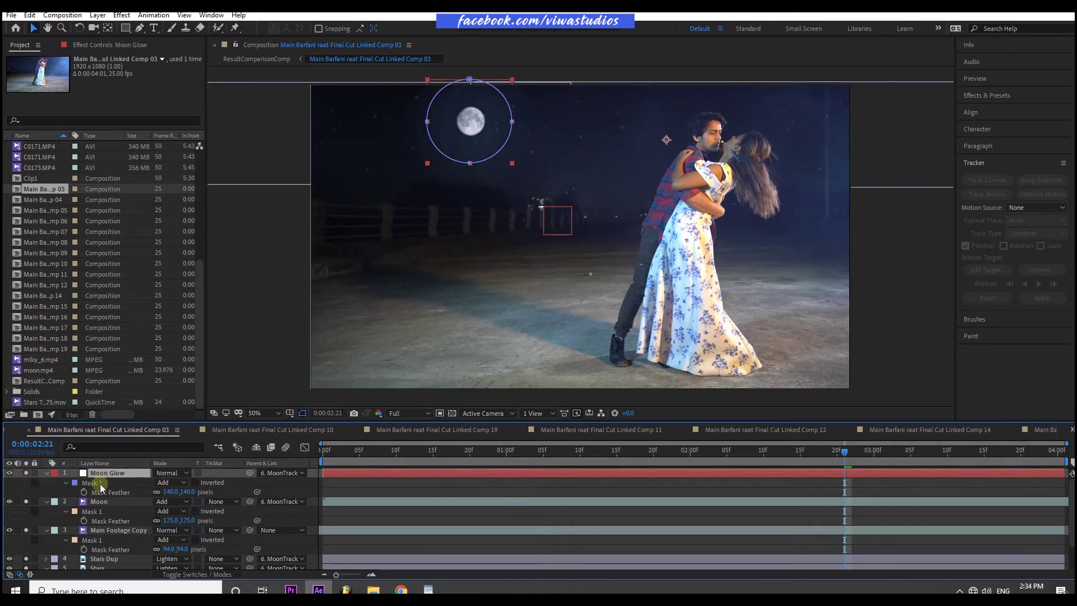
# - Set the opacity of the Moon Glow layer to 25%
pyautogui.press('t')
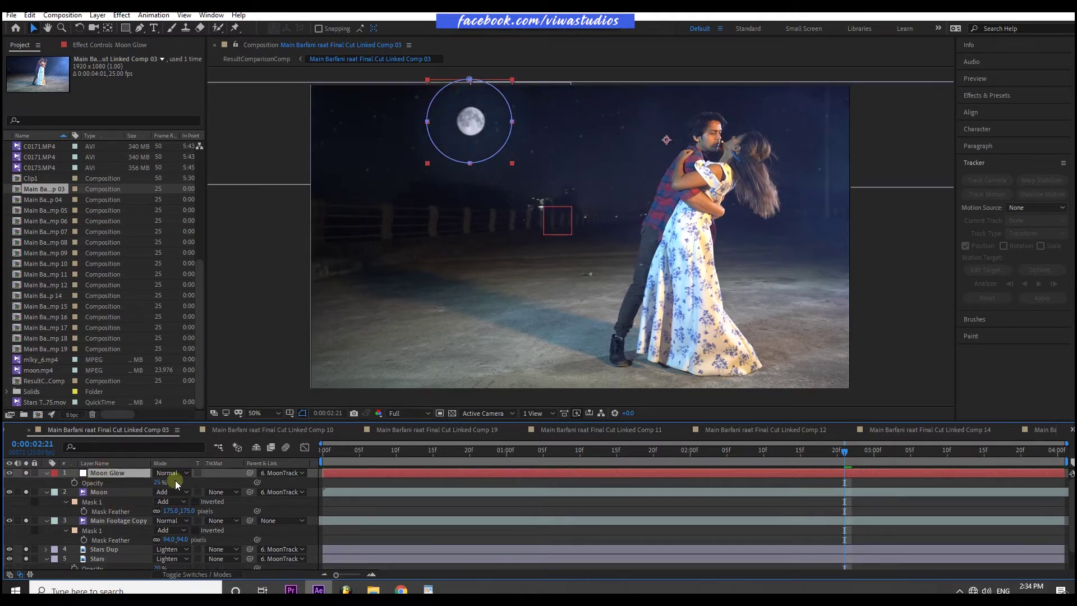
pyautogui.moveTo(156, 483)
pyautogui.mouseDown()
pyautogui.moveTo(204, 484)
pyautogui.moveTo(160, 484)
pyautogui.mouseUp()
pyautogui.click(160, 483)
pyautogui.write('25')
pyautogui.press('Return')
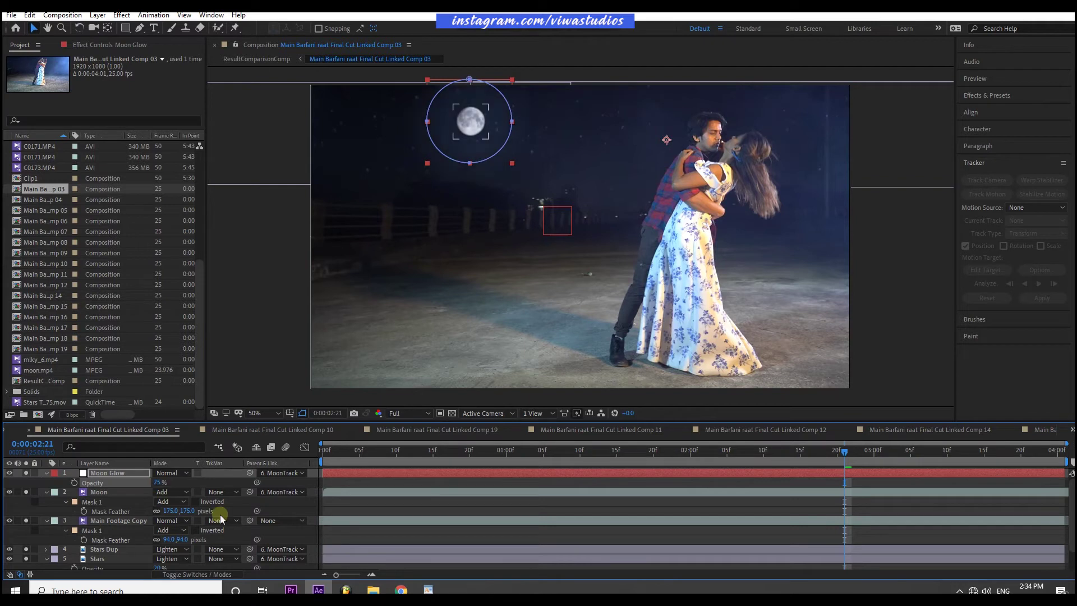
# - Compare the Add, Screen and Lighten blending modes on the Moon Glow layer and settle on Add
pyautogui.click(172, 473)
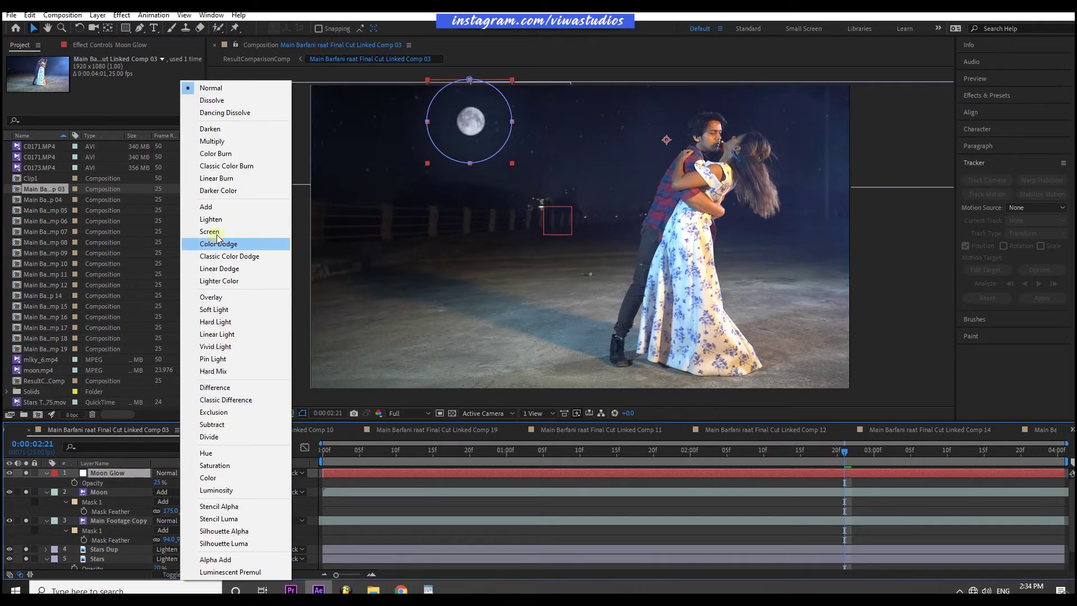
pyautogui.click(216, 206)
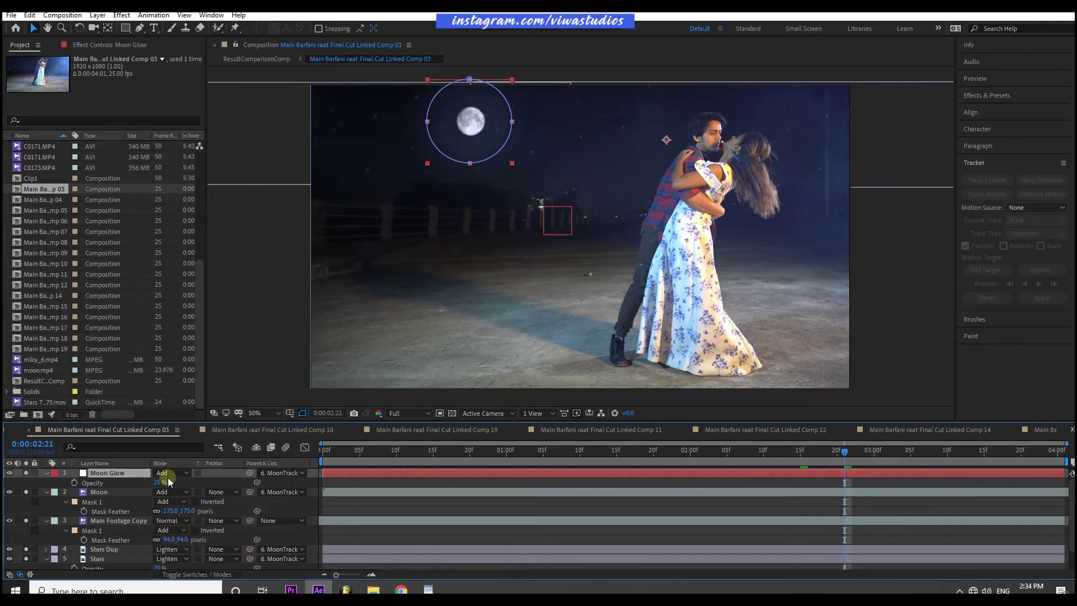
pyautogui.click(168, 475)
pyautogui.click(219, 231)
pyautogui.click(175, 475)
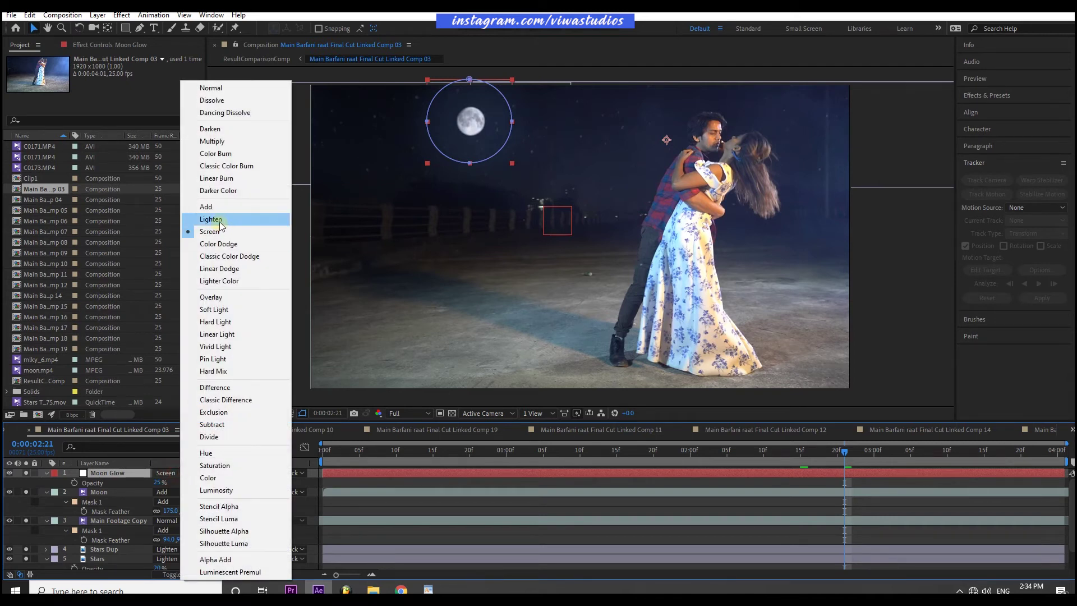
pyautogui.click(211, 220)
pyautogui.click(168, 474)
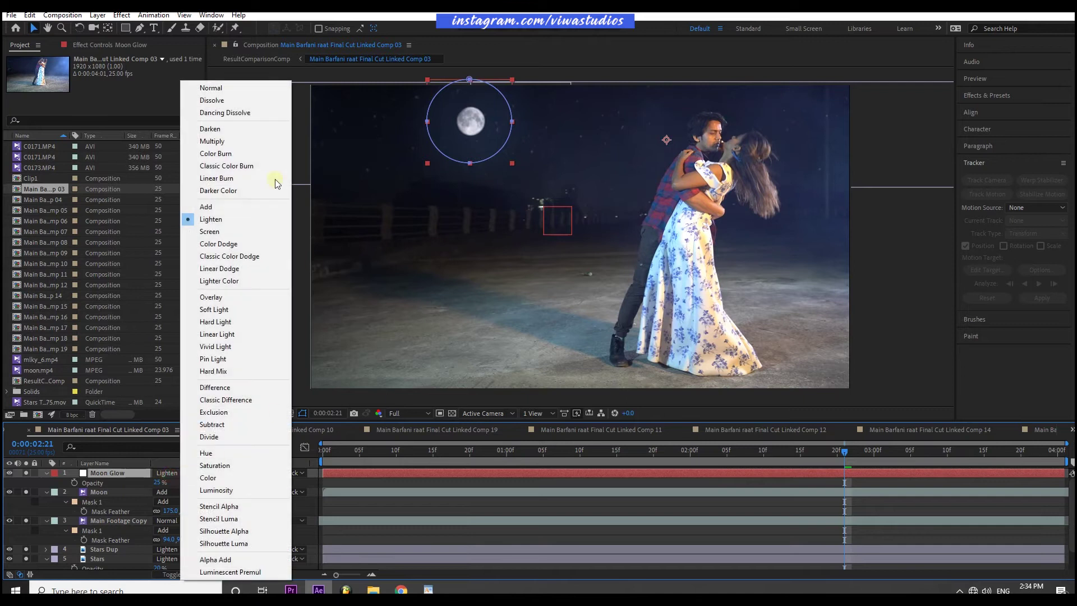
pyautogui.click(207, 207)
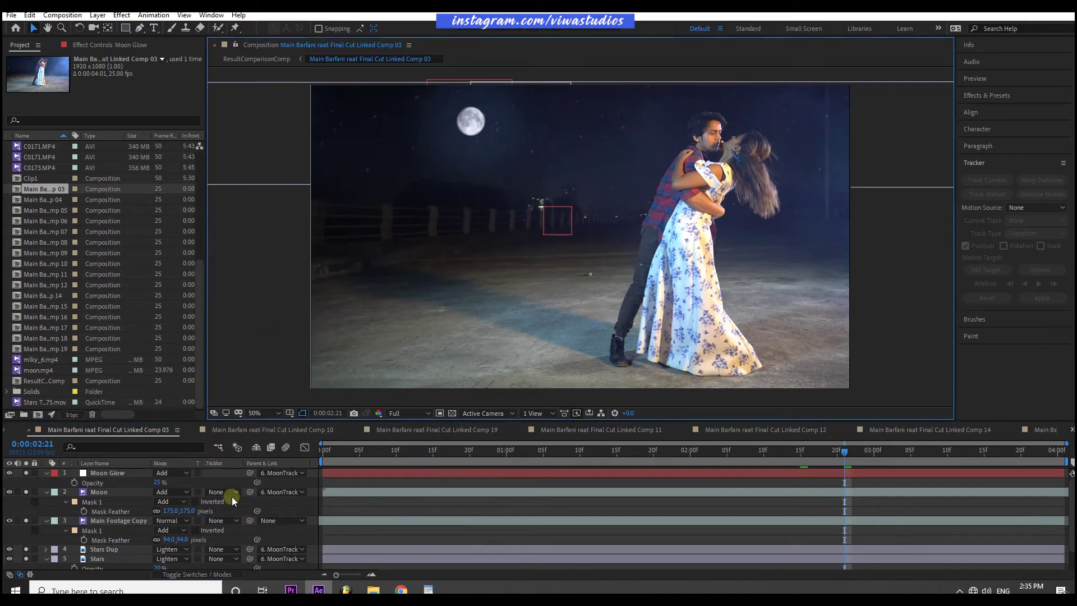
# - Parent the Moon Glow layer to 6. MoonTrack Null and check the tracked glow along the timeline
pyautogui.click(291, 476)
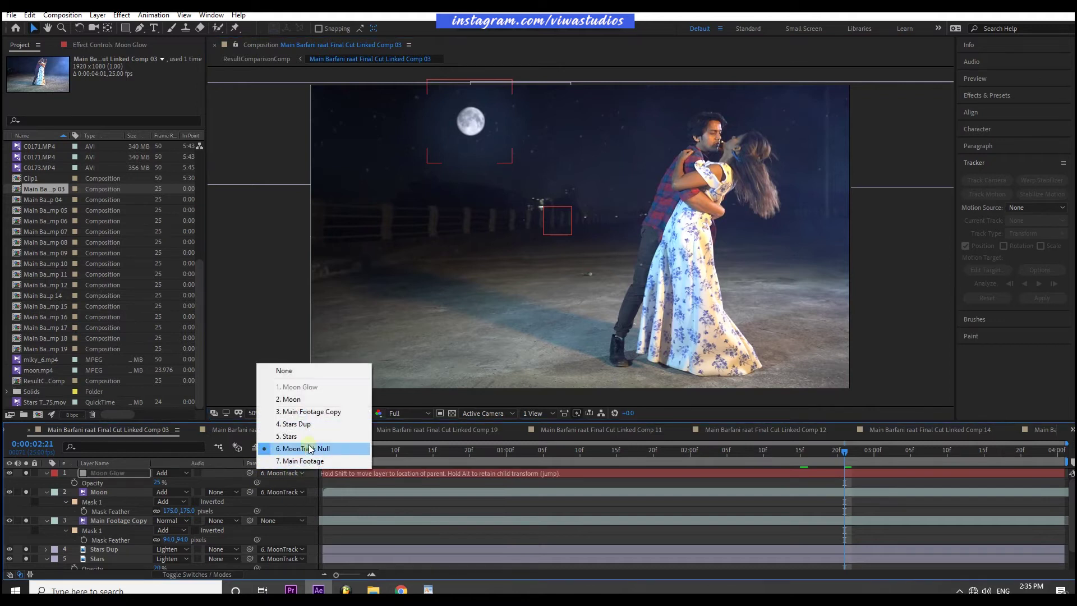
pyautogui.click(327, 449)
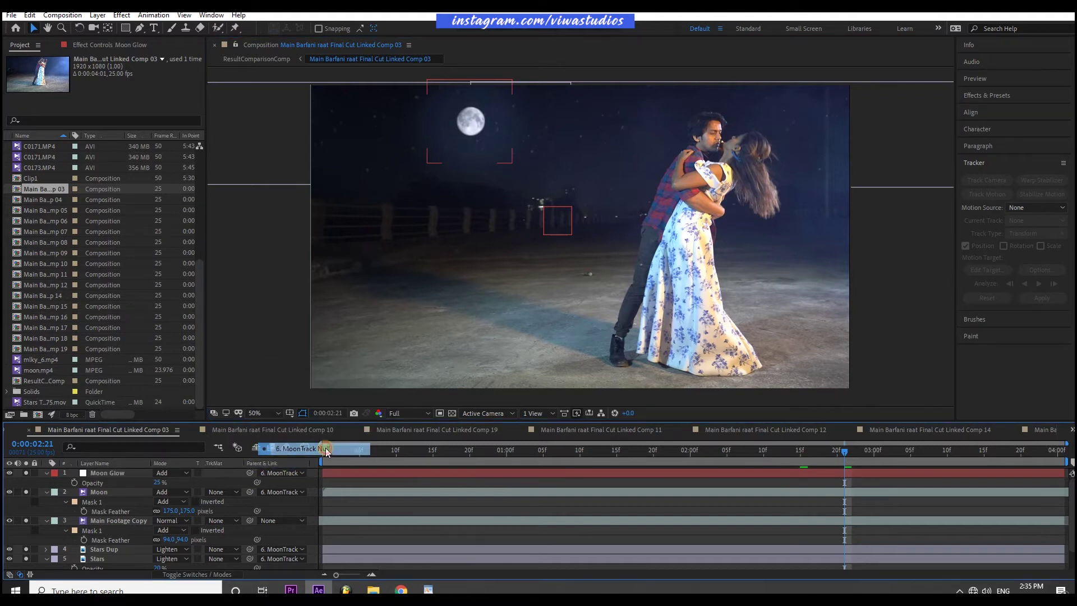
pyautogui.click(337, 451)
pyautogui.moveTo(324, 456); pyautogui.dragTo(964, 475)
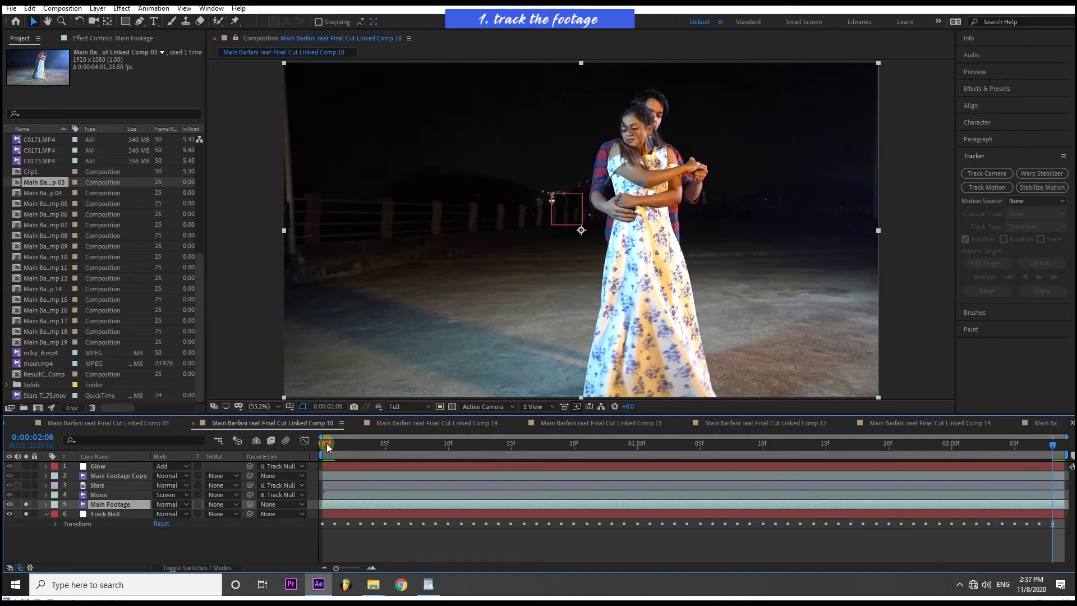
# - Review the tracked footage in Comp 10, solo the Stars layer as well and check the stars along the timeline
pyautogui.moveTo(327, 443); pyautogui.dragTo(1053, 466)
pyautogui.click(23, 485)
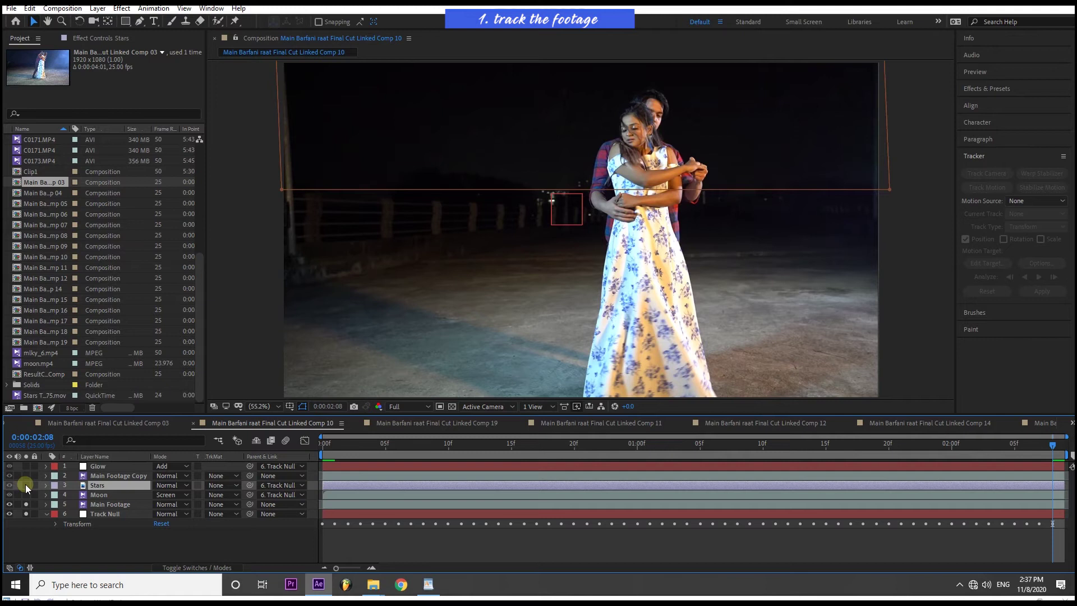
pyautogui.click(26, 485)
pyautogui.moveTo(328, 451); pyautogui.dragTo(1053, 444)
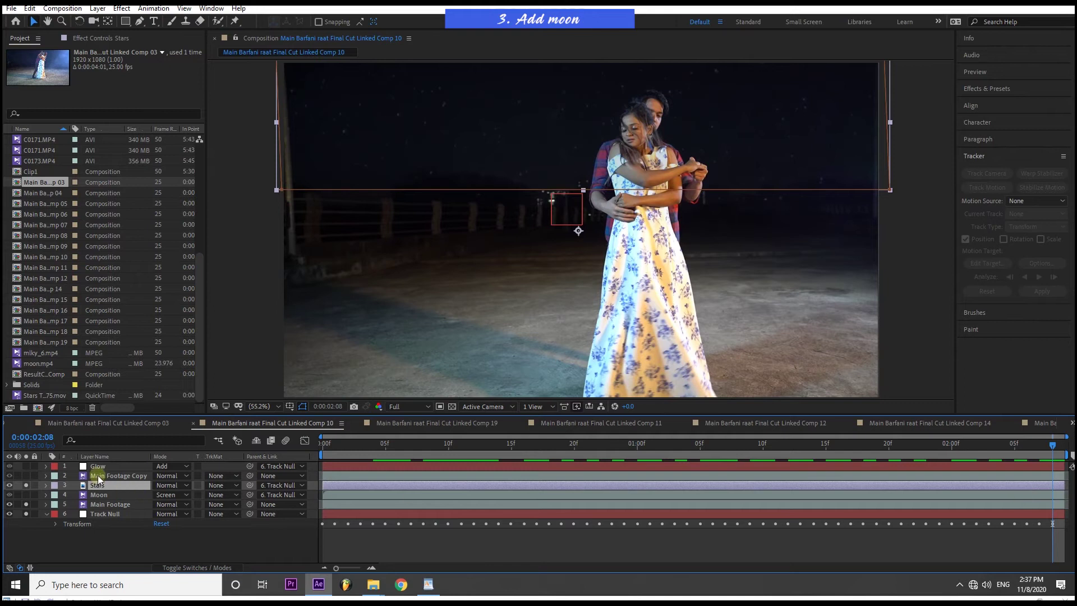
# - Solo the Moon layer in addition and check the moon's motion through the whole timeline
pyautogui.click(98, 494)
pyautogui.click(27, 495)
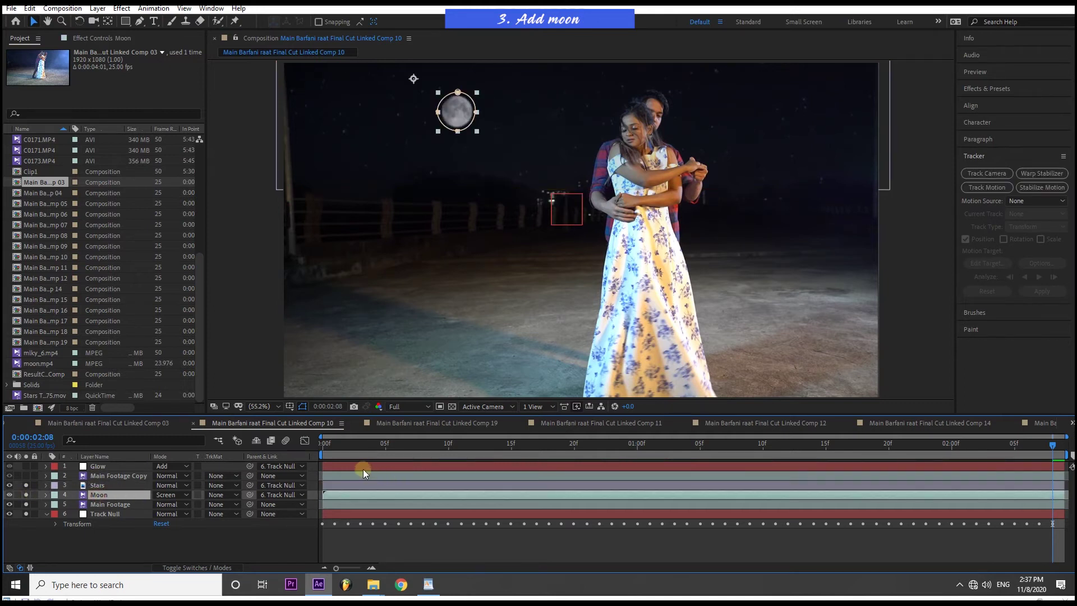
pyautogui.moveTo(331, 446); pyautogui.dragTo(1062, 455)
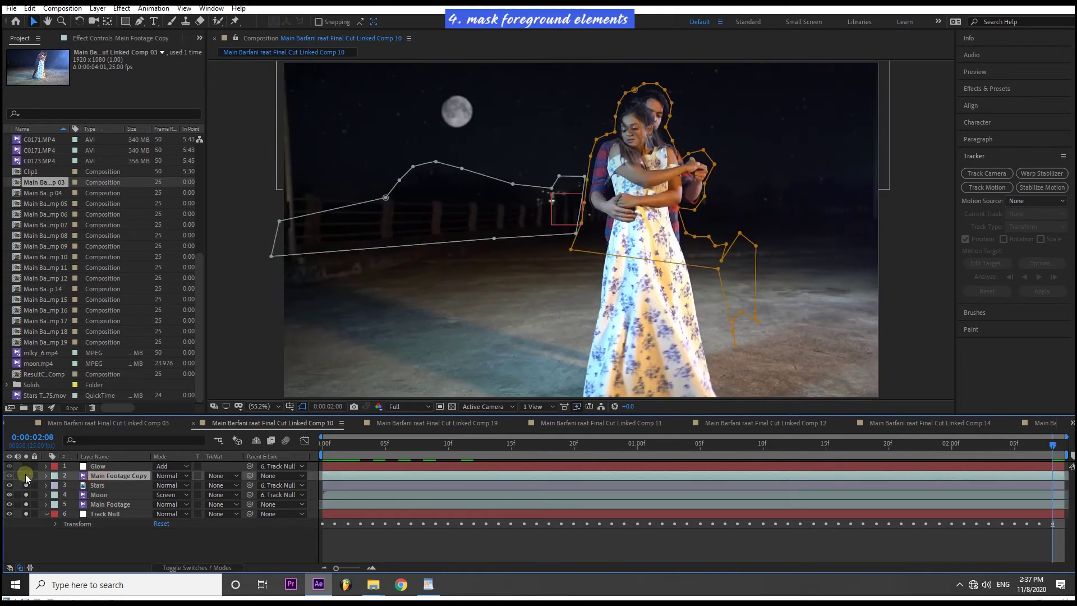
# - Solo the Main Footage Copy layer, scrub to 0:00:01:03 and reveal its mask path keyframes
pyautogui.click(25, 475)
pyautogui.moveTo(324, 445); pyautogui.dragTo(447, 539)
pyautogui.moveTo(322, 544); pyautogui.dragTo(676, 516)
pyautogui.press('u')
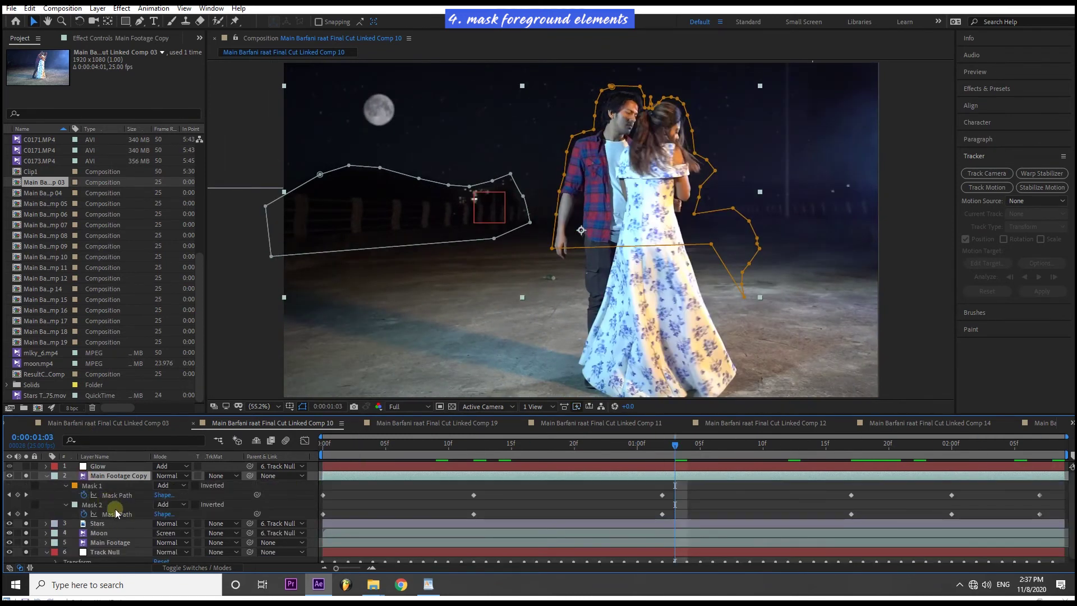
# - Select Mask 2 of the Main Footage Copy layer, examine the animated masks along the timeline and collapse the layer
pyautogui.click(93, 505)
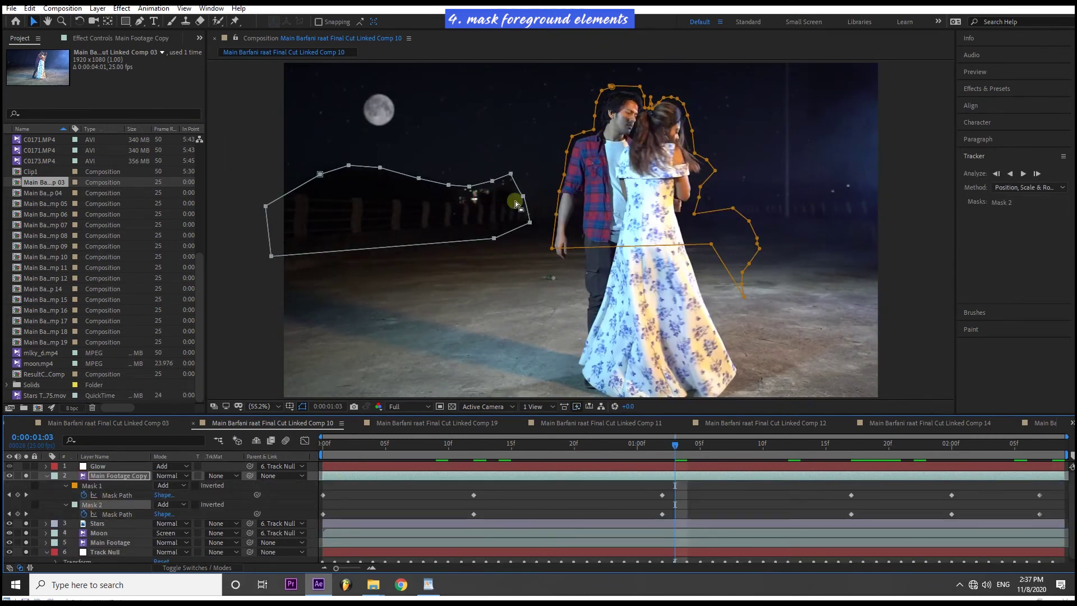
pyautogui.moveTo(327, 453); pyautogui.dragTo(767, 522)
pyautogui.click(335, 443)
pyautogui.click(46, 476)
# - Include the Glow layer in the soloed layers and check the moon's glow along the timeline
pyautogui.click(96, 466)
pyautogui.moveTo(386, 443); pyautogui.dragTo(1055, 448)
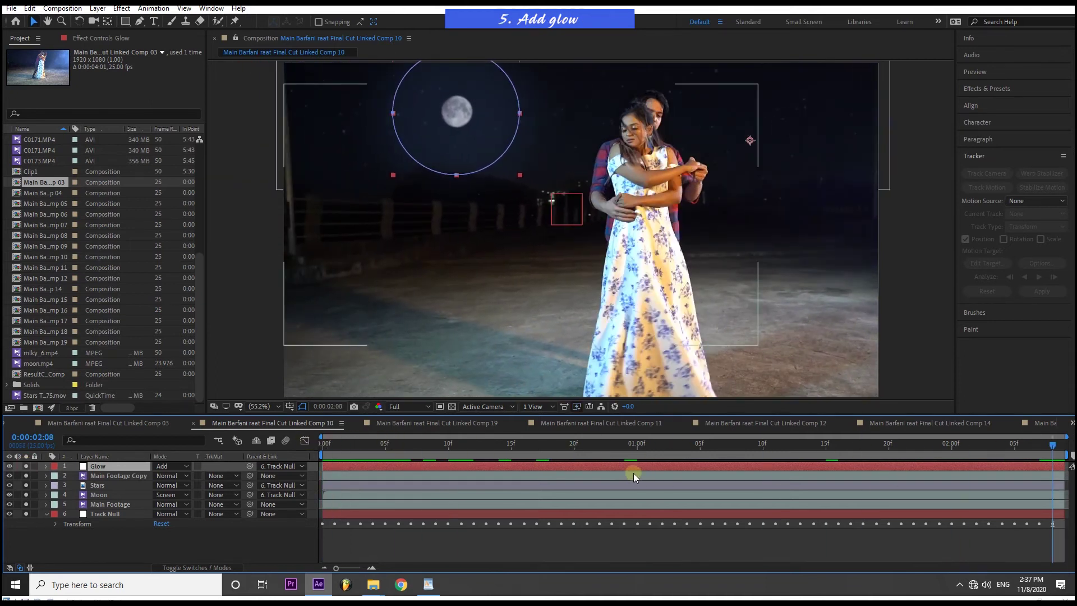
# - Review the finished night-sky composites in Comp 19 and Comp 11 along their timelines
pyautogui.click(415, 425)
pyautogui.moveTo(356, 450); pyautogui.dragTo(307, 450)
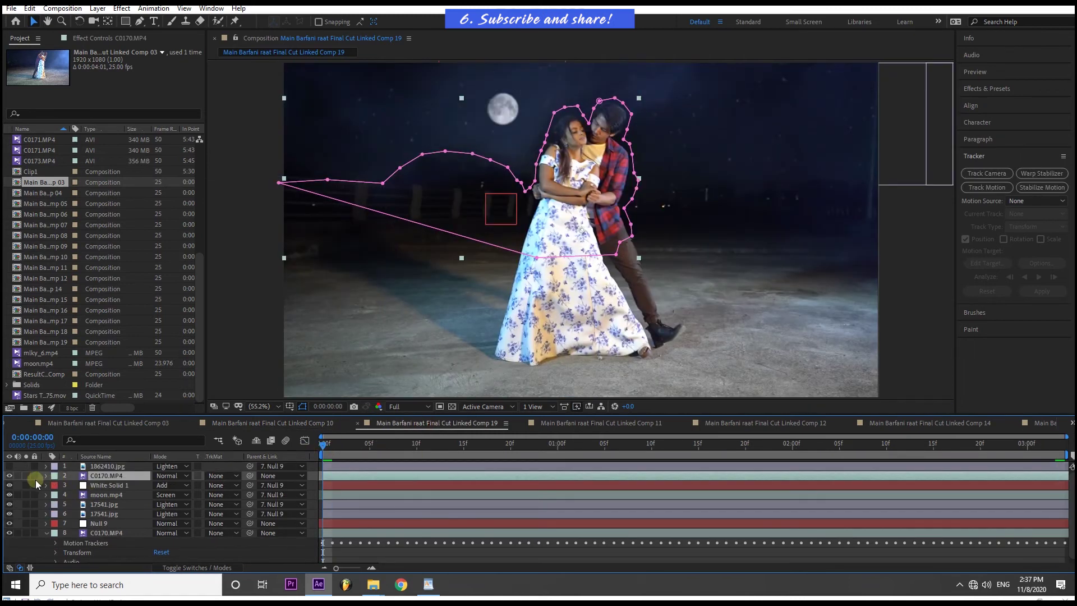
pyautogui.click(337, 453)
pyautogui.moveTo(321, 442); pyautogui.dragTo(1060, 449)
pyautogui.click(602, 424)
pyautogui.moveTo(327, 446); pyautogui.dragTo(1063, 437)
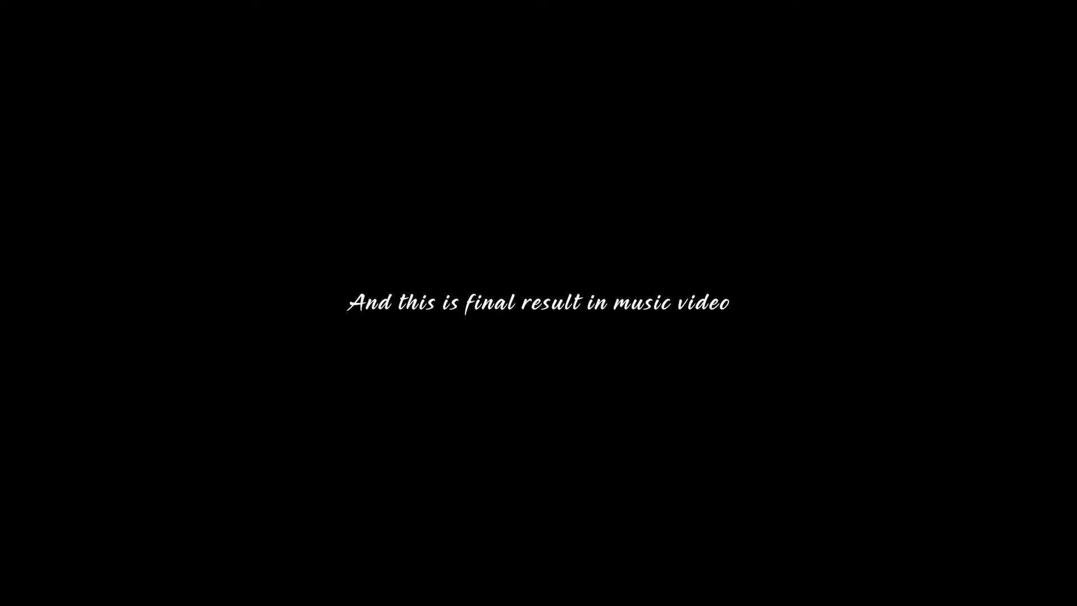